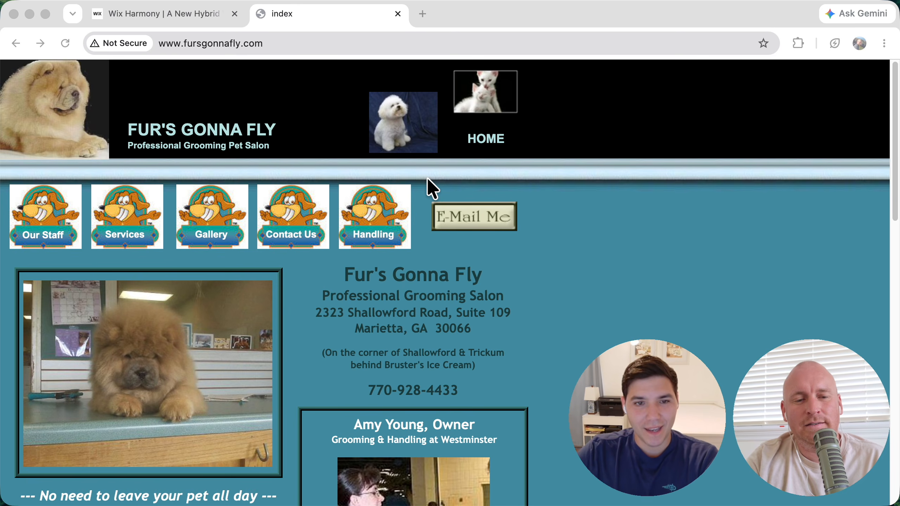
Step: Examine the old Fur's Gonna Fly homepage from the header through to the footer
{"action": "scroll", "coordinate": [412, 358], "scroll_direction": "down", "scroll_amount": 3}
{"action": "scroll", "coordinate": [412, 358], "scroll_direction": "down", "scroll_amount": 4}
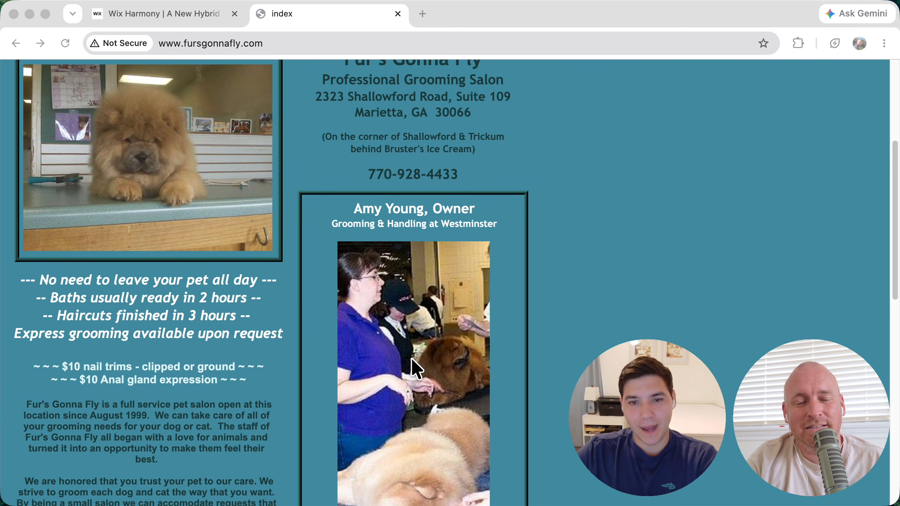
{"action": "scroll", "coordinate": [411, 359], "scroll_direction": "down", "scroll_amount": 6}
{"action": "scroll", "coordinate": [412, 360], "scroll_direction": "down", "scroll_amount": 11}
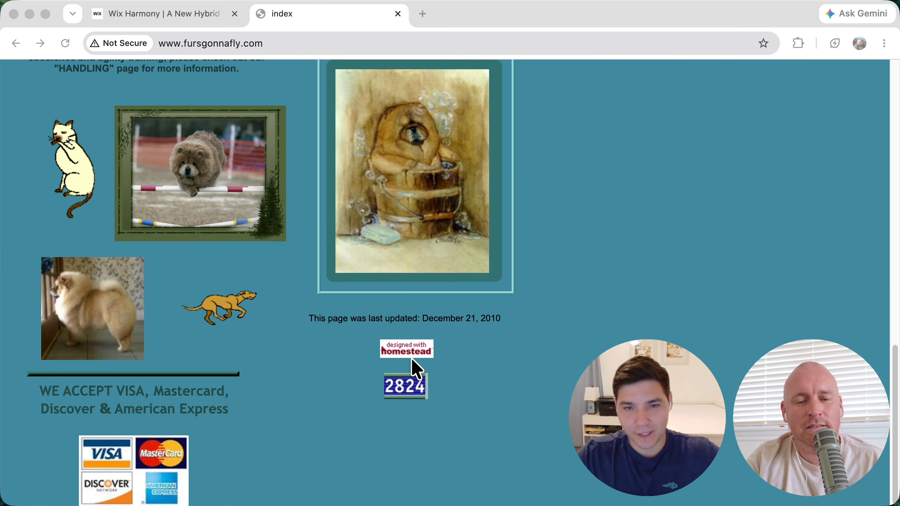
{"action": "scroll", "coordinate": [411, 359], "scroll_direction": "up", "scroll_amount": 5}
{"action": "scroll", "coordinate": [411, 358], "scroll_direction": "up", "scroll_amount": 1}
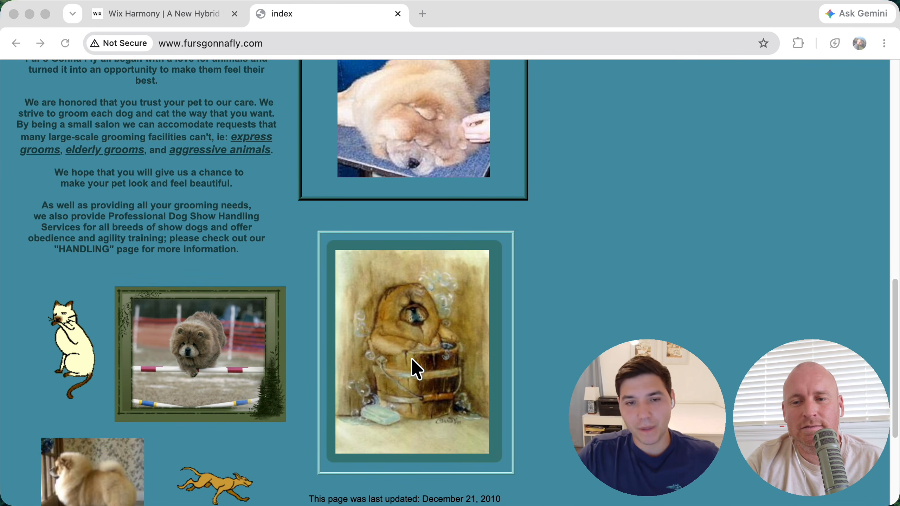
{"action": "scroll", "coordinate": [412, 359], "scroll_direction": "up", "scroll_amount": 2}
{"action": "scroll", "coordinate": [412, 359], "scroll_direction": "up", "scroll_amount": 3}
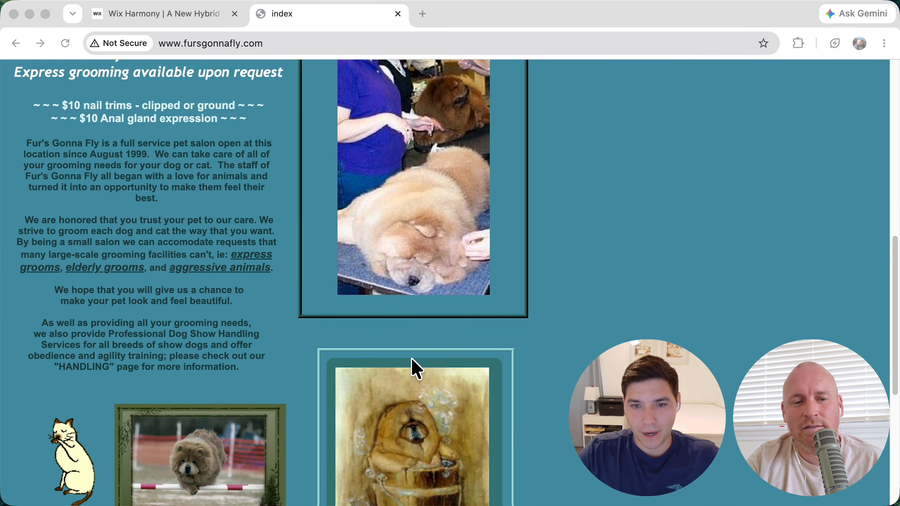
{"action": "scroll", "coordinate": [412, 359], "scroll_direction": "up", "scroll_amount": 6}
{"action": "scroll", "coordinate": [411, 359], "scroll_direction": "up", "scroll_amount": 5}
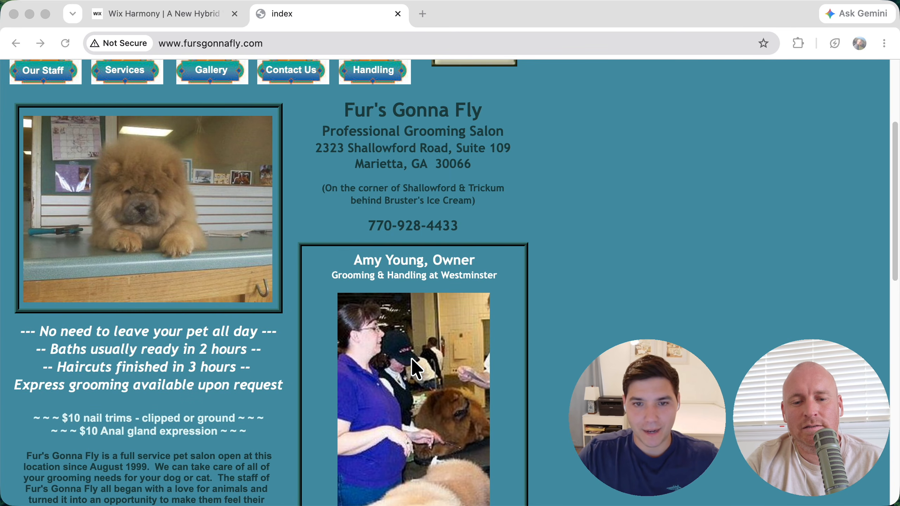
{"action": "scroll", "coordinate": [412, 358], "scroll_direction": "up", "scroll_amount": 3}
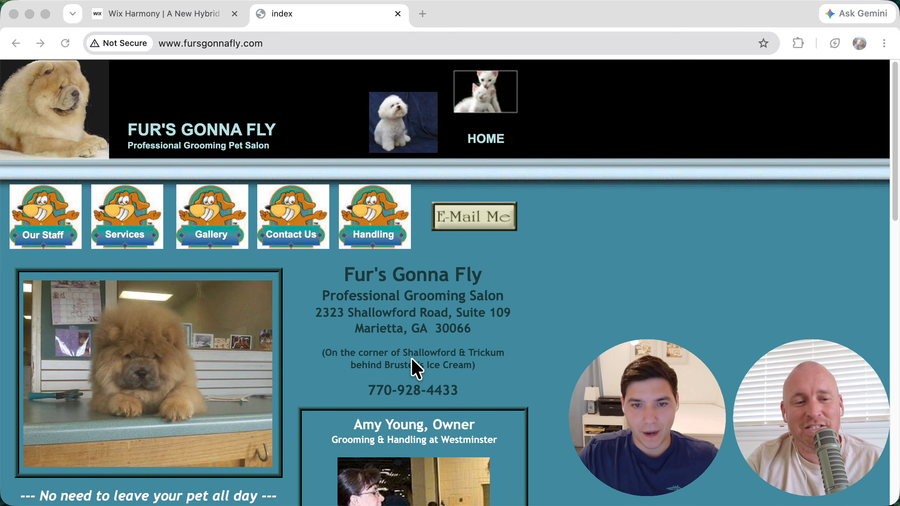
Step: Look through the old site's Gallery, Services and Handling pages and return to its home page
{"action": "left_click", "coordinate": [212, 223]}
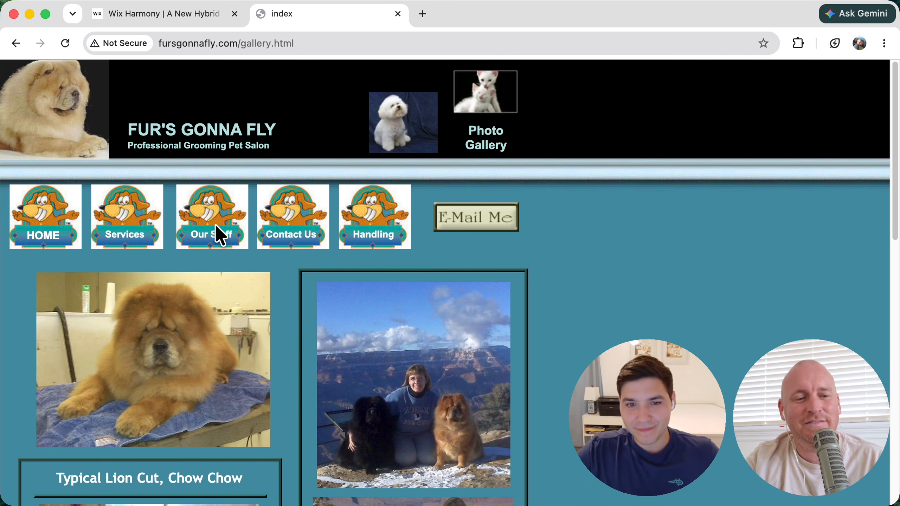
{"action": "left_click", "coordinate": [116, 221]}
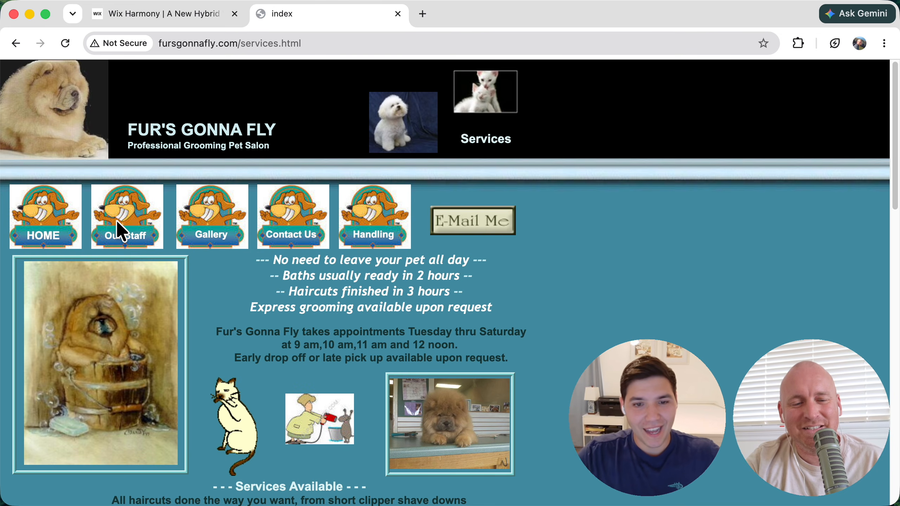
{"action": "scroll", "coordinate": [370, 337], "scroll_direction": "down", "scroll_amount": 3}
{"action": "scroll", "coordinate": [370, 339], "scroll_direction": "up", "scroll_amount": 3}
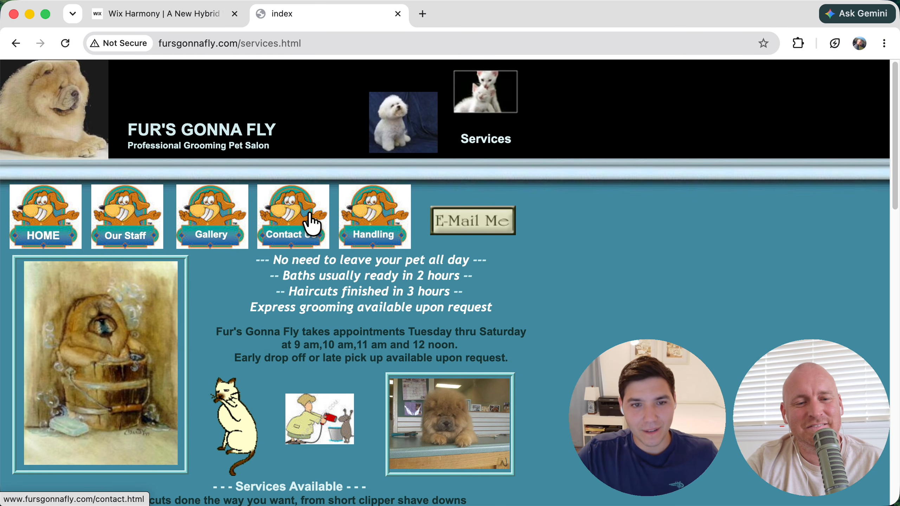
{"action": "left_click", "coordinate": [375, 223]}
{"action": "scroll", "coordinate": [373, 217], "scroll_direction": "down", "scroll_amount": 10}
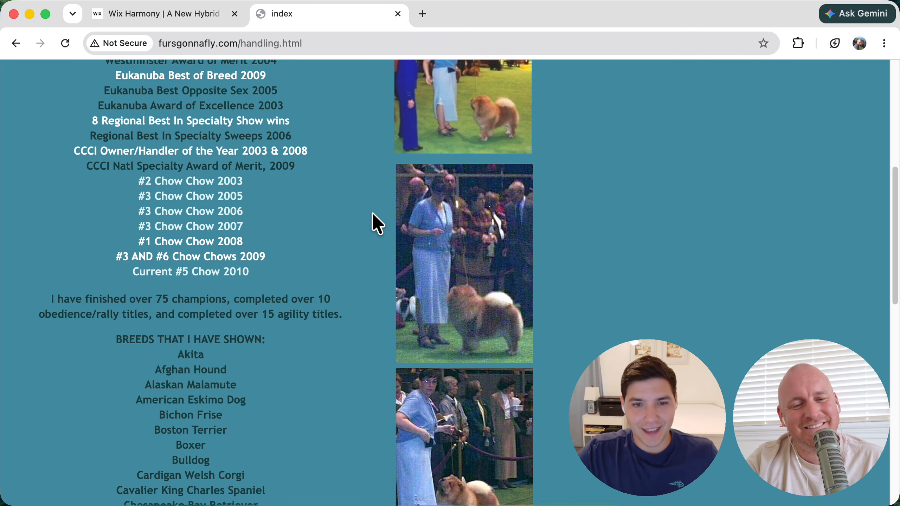
{"action": "scroll", "coordinate": [373, 216], "scroll_direction": "up", "scroll_amount": 10}
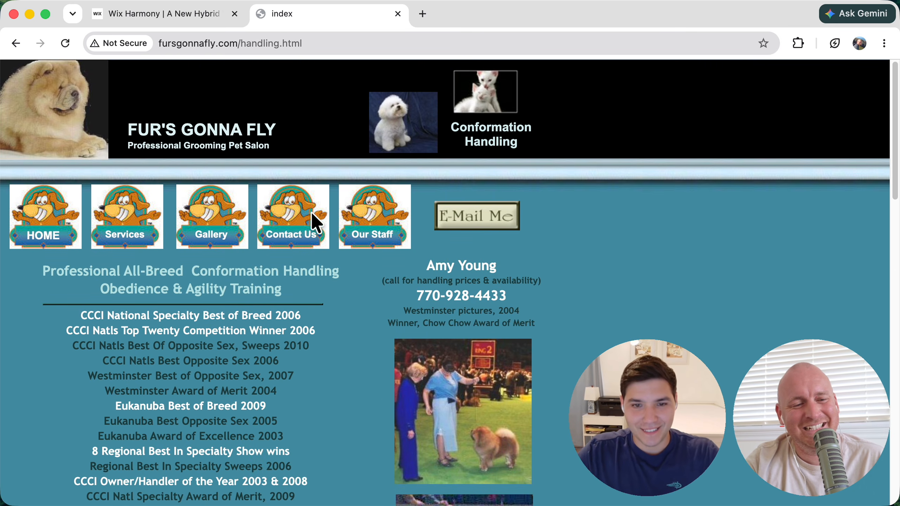
{"action": "left_click", "coordinate": [32, 224]}
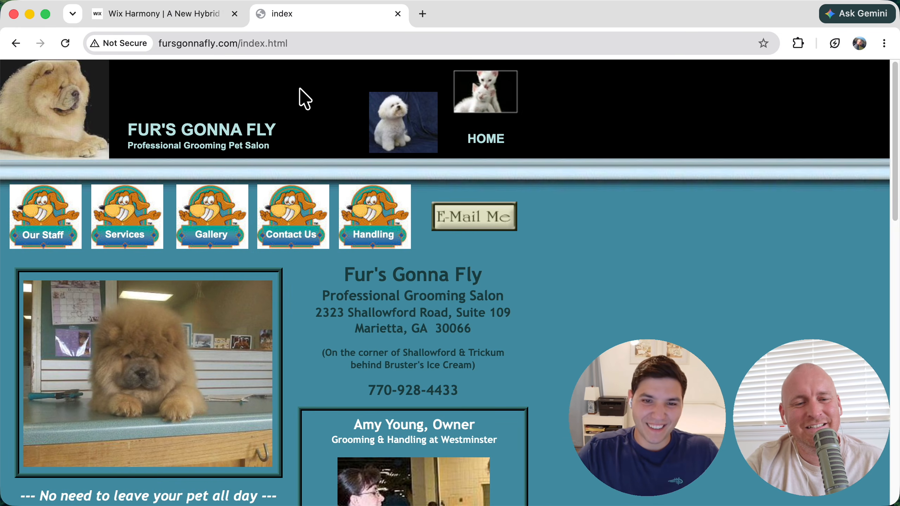
{"action": "scroll", "coordinate": [330, 252], "scroll_direction": "down", "scroll_amount": 6}
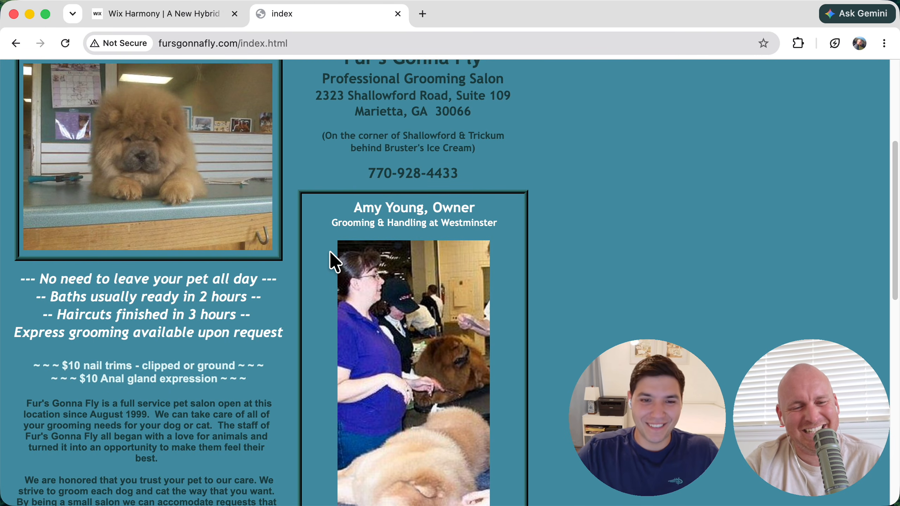
{"action": "scroll", "coordinate": [329, 250], "scroll_direction": "up", "scroll_amount": 6}
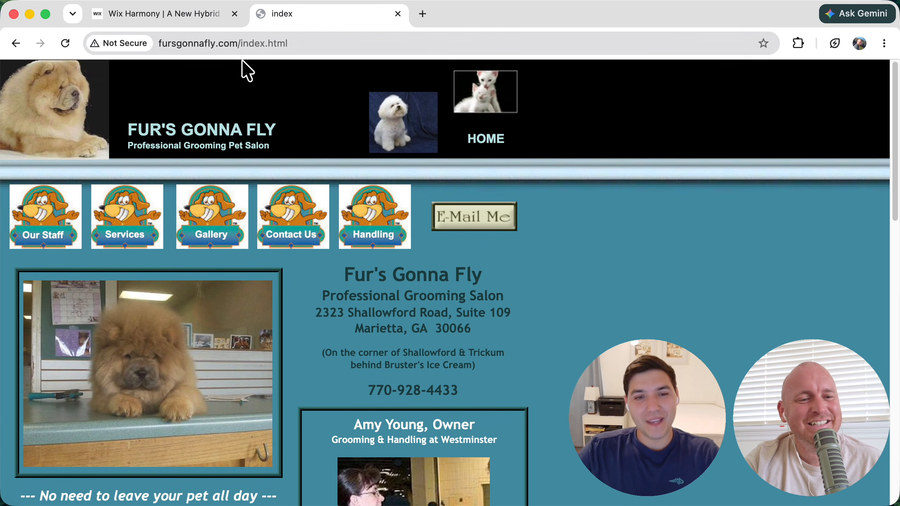
{"action": "left_click_drag", "start_coordinate": [233, 44], "coordinate": [157, 40]}
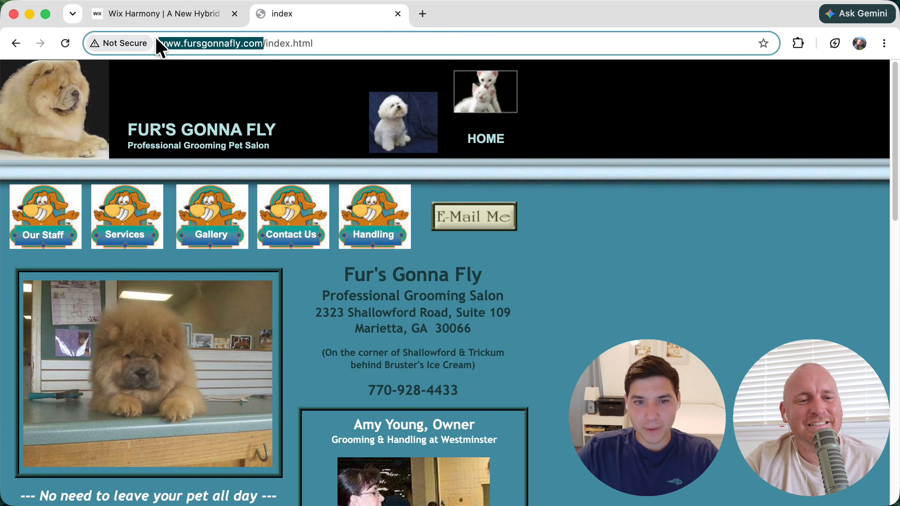
{"action": "right_click", "coordinate": [224, 43]}
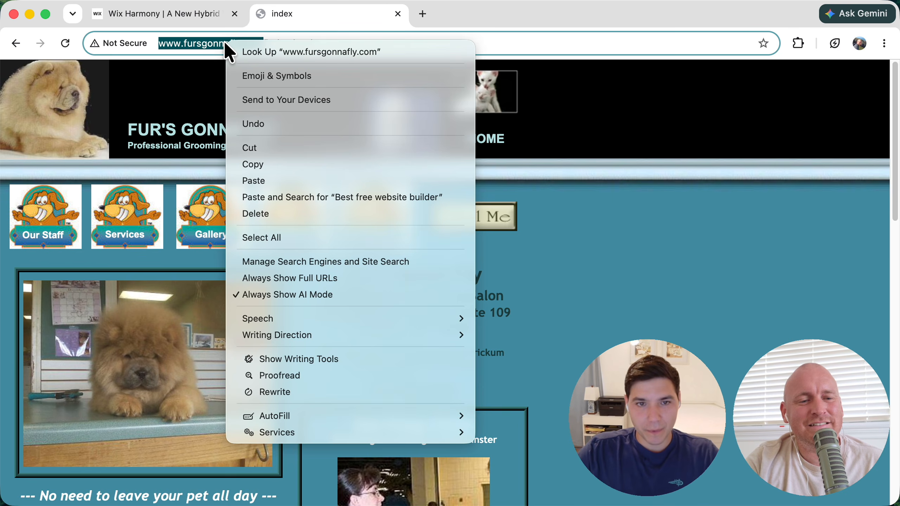
{"action": "left_click", "coordinate": [268, 163]}
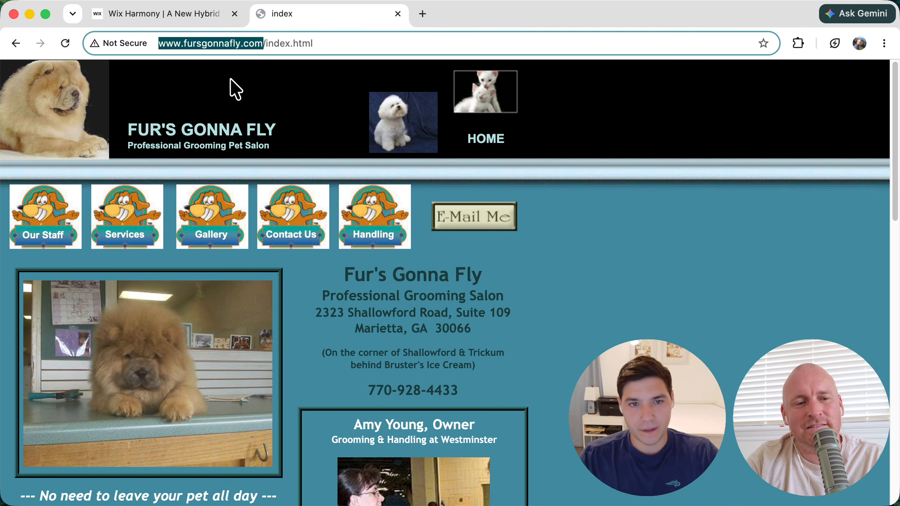
{"action": "right_click", "coordinate": [215, 42]}
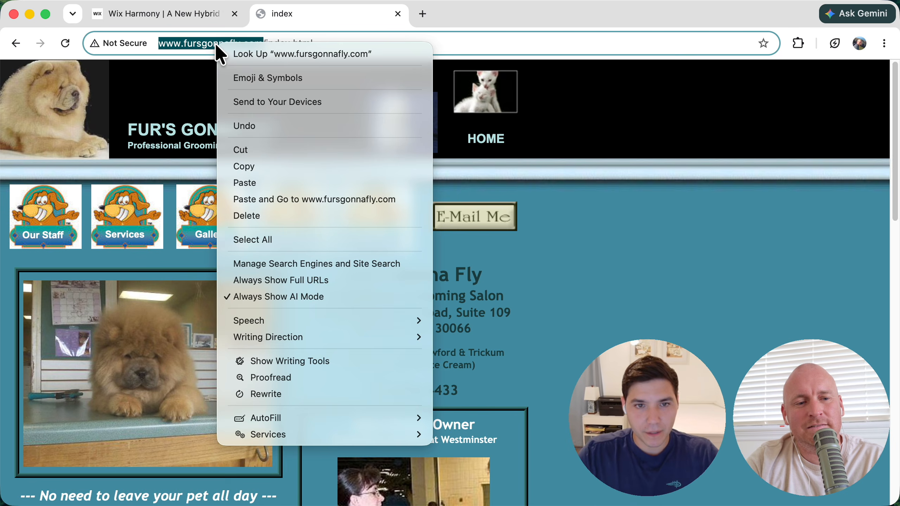
{"action": "left_click", "coordinate": [254, 167]}
{"action": "left_click", "coordinate": [193, 12]}
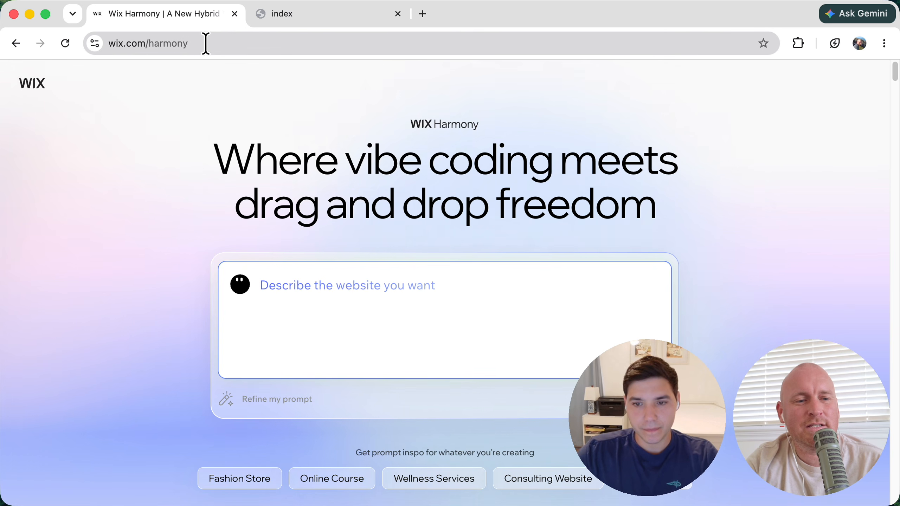
{"action": "left_click", "coordinate": [193, 44]}
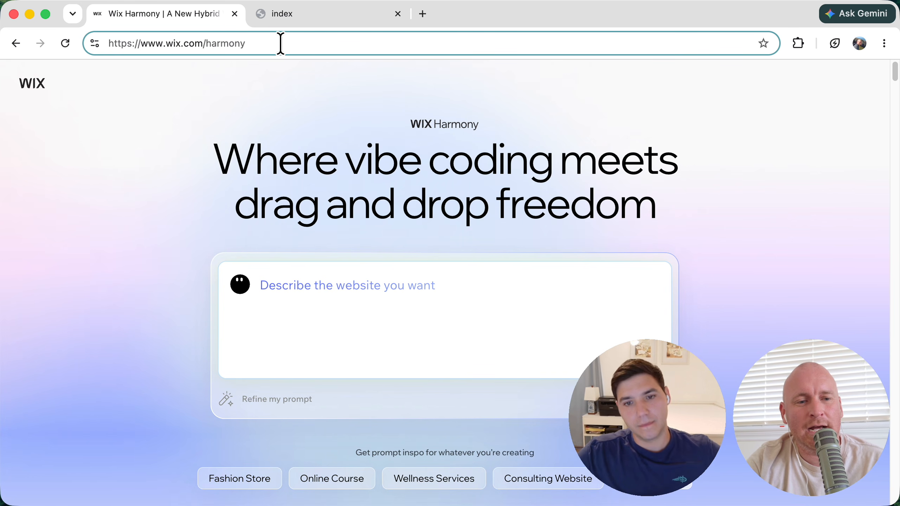
{"action": "left_click", "coordinate": [370, 307]}
{"action": "type", "text": "Ca"}
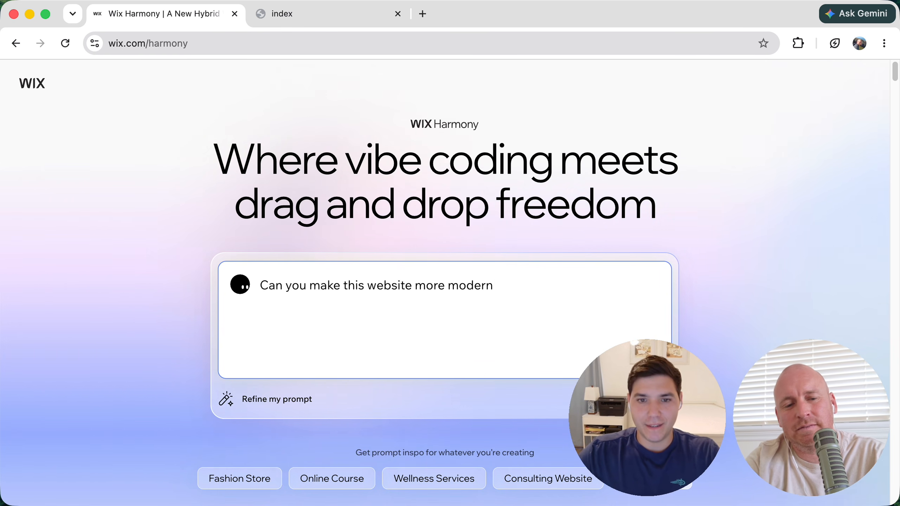
{"action": "triple_click", "coordinate": [401, 288]}
{"action": "type", "text": "M"}
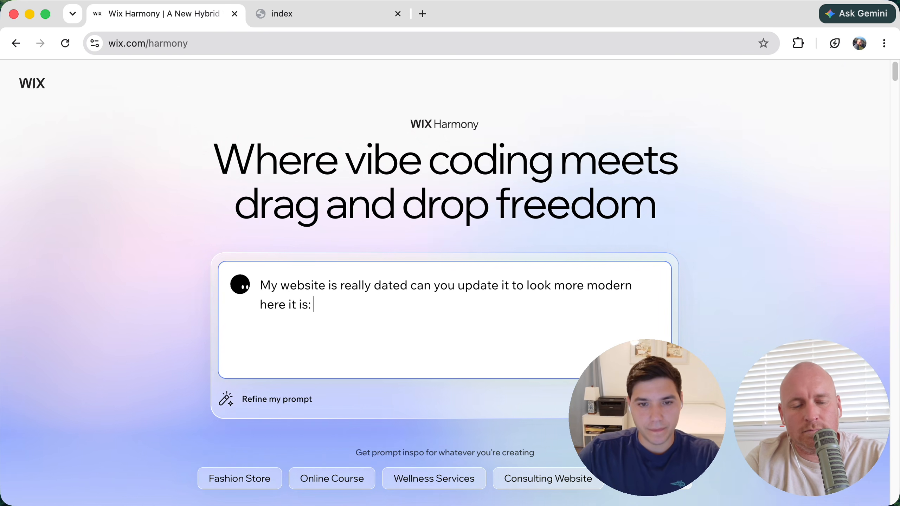
{"action": "key", "text": "super+v"}
Step: Generate the site from the prompt and sign up for Wix with a Google account
{"action": "scroll", "coordinate": [478, 211], "scroll_direction": "down", "scroll_amount": 3}
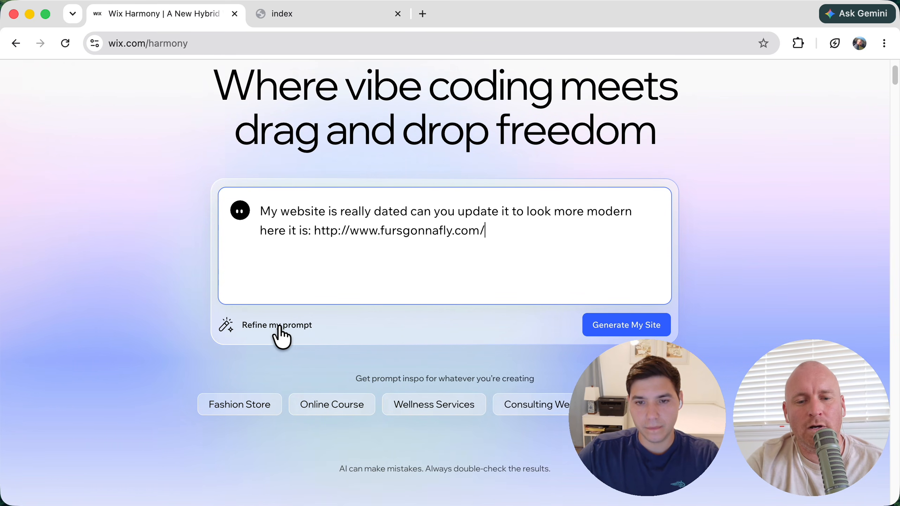
{"action": "scroll", "coordinate": [433, 240], "scroll_direction": "down", "scroll_amount": 2}
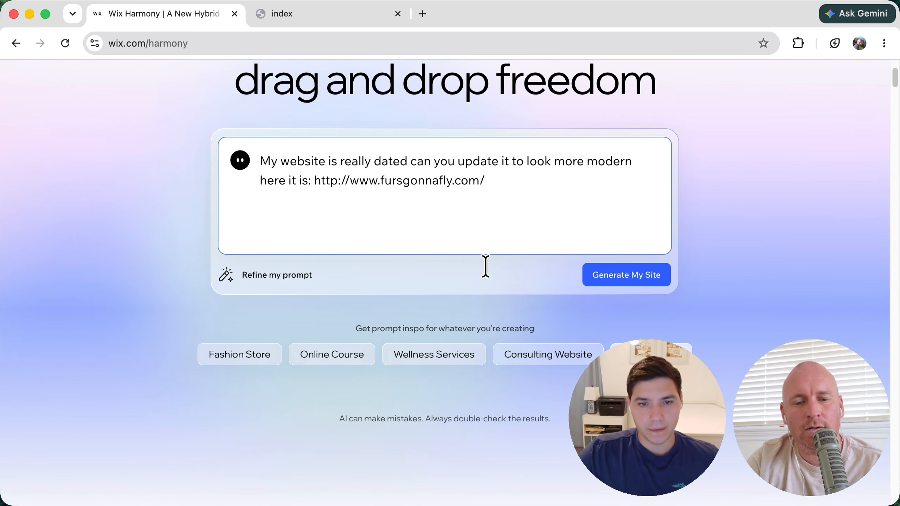
{"action": "left_click", "coordinate": [633, 276]}
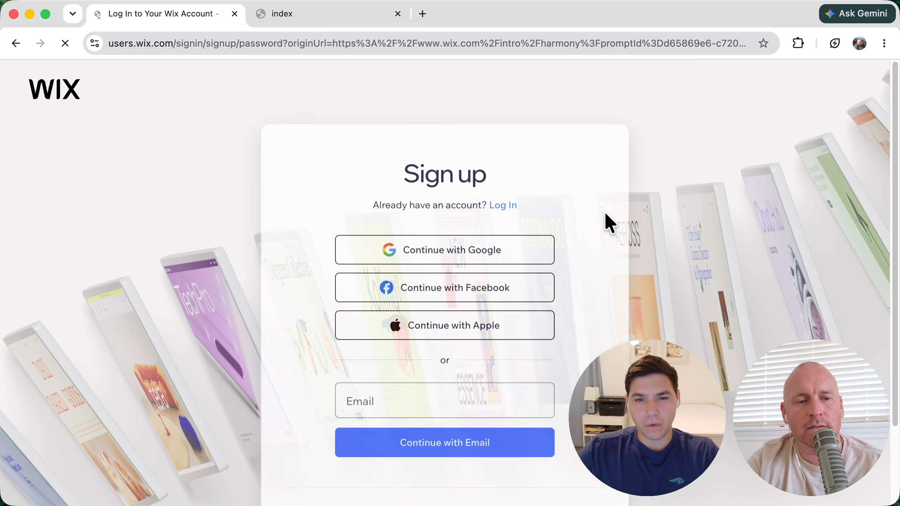
{"action": "left_click", "coordinate": [447, 244]}
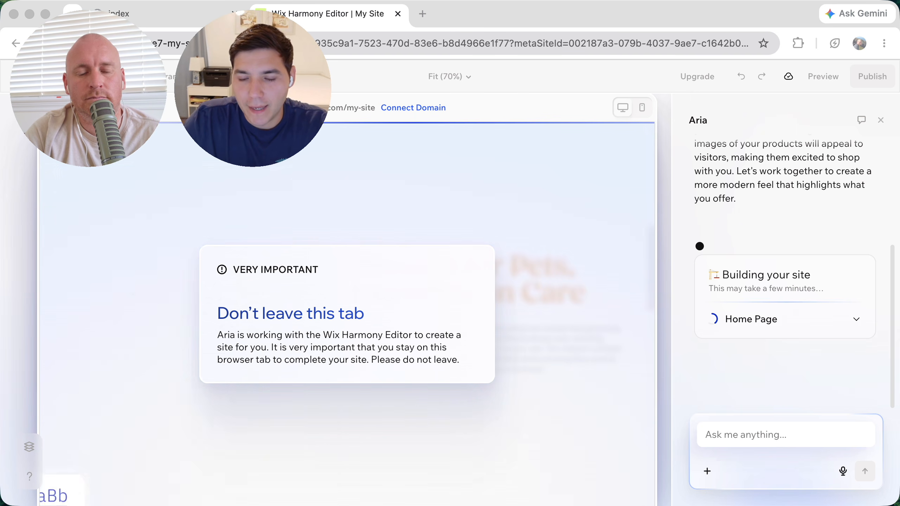
Step: Expand the Home Page entry in Aria's build progress and read the planned sections
{"action": "left_click", "coordinate": [857, 320]}
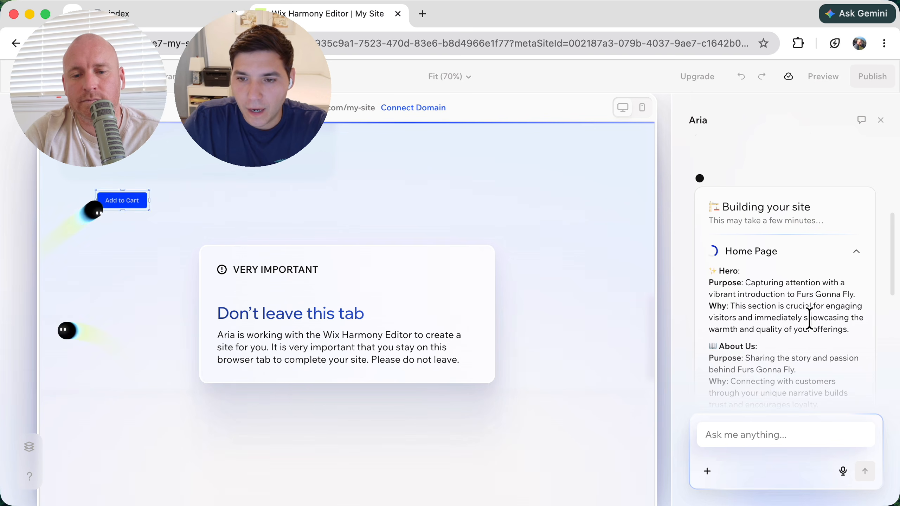
{"action": "scroll", "coordinate": [810, 319], "scroll_direction": "down", "scroll_amount": 6}
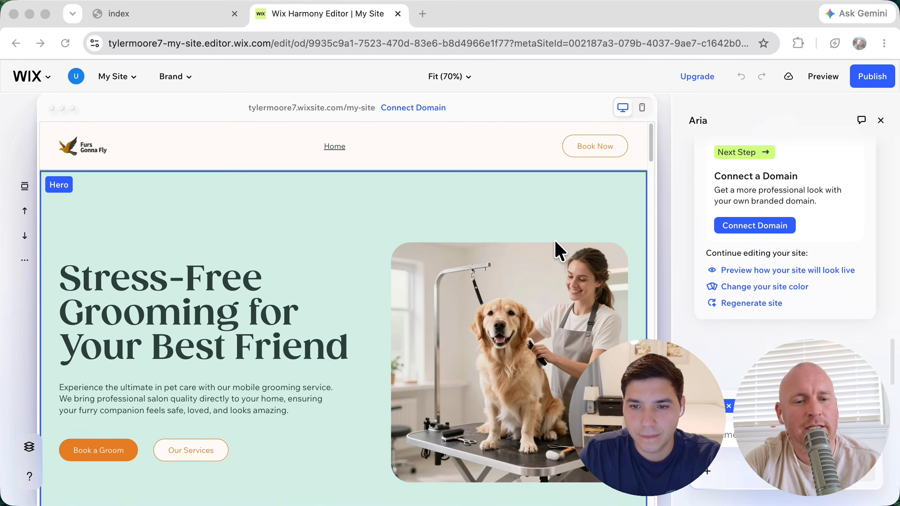
Step: Examine the hero section of the generated home page, including its heading, image and buttons
{"action": "scroll", "coordinate": [554, 240], "scroll_direction": "down", "scroll_amount": 4}
{"action": "scroll", "coordinate": [555, 240], "scroll_direction": "up", "scroll_amount": 4}
{"action": "scroll", "coordinate": [554, 239], "scroll_direction": "down", "scroll_amount": 4}
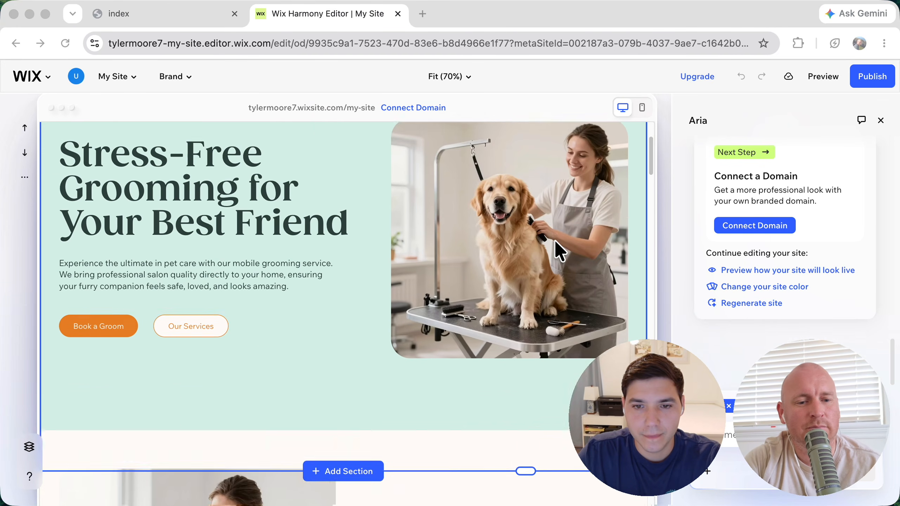
{"action": "scroll", "coordinate": [555, 241], "scroll_direction": "down", "scroll_amount": 4}
{"action": "scroll", "coordinate": [554, 240], "scroll_direction": "up", "scroll_amount": 6}
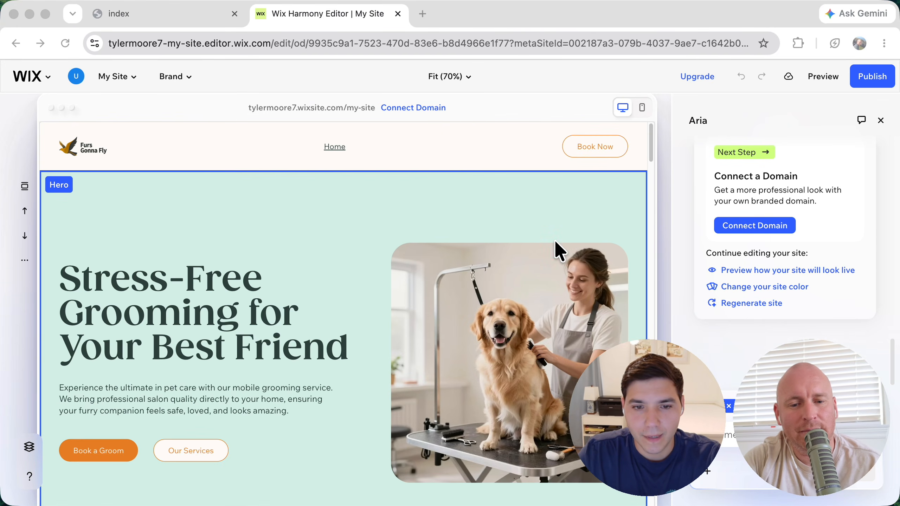
{"action": "scroll", "coordinate": [554, 239], "scroll_direction": "down", "scroll_amount": 2}
{"action": "scroll", "coordinate": [554, 240], "scroll_direction": "up", "scroll_amount": 2}
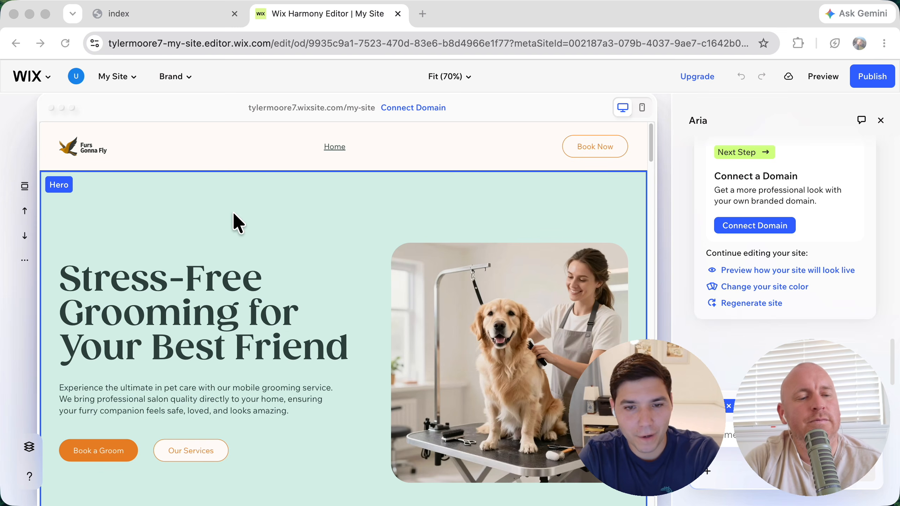
Step: Review the home page's remaining sections, from the about text and grooming services to the pet gallery and testimonials
{"action": "scroll", "coordinate": [277, 255], "scroll_direction": "down", "scroll_amount": 5}
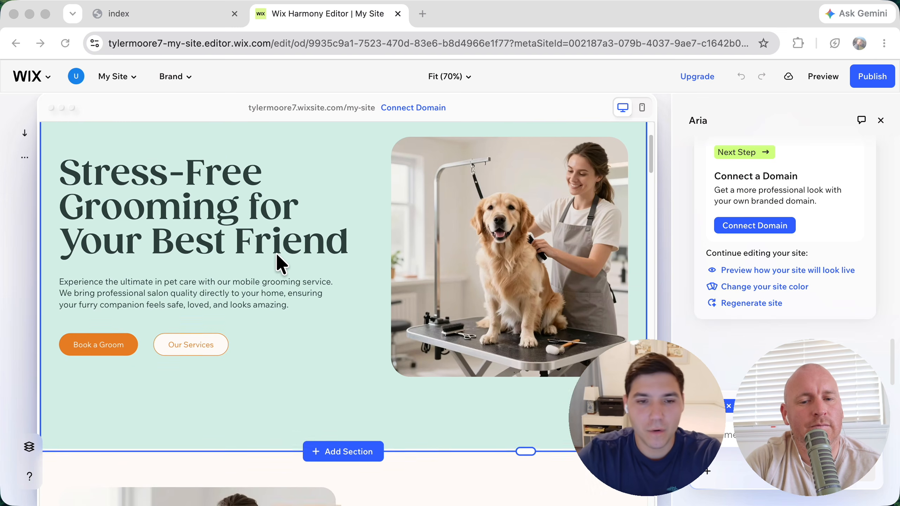
{"action": "scroll", "coordinate": [277, 255], "scroll_direction": "down", "scroll_amount": 5}
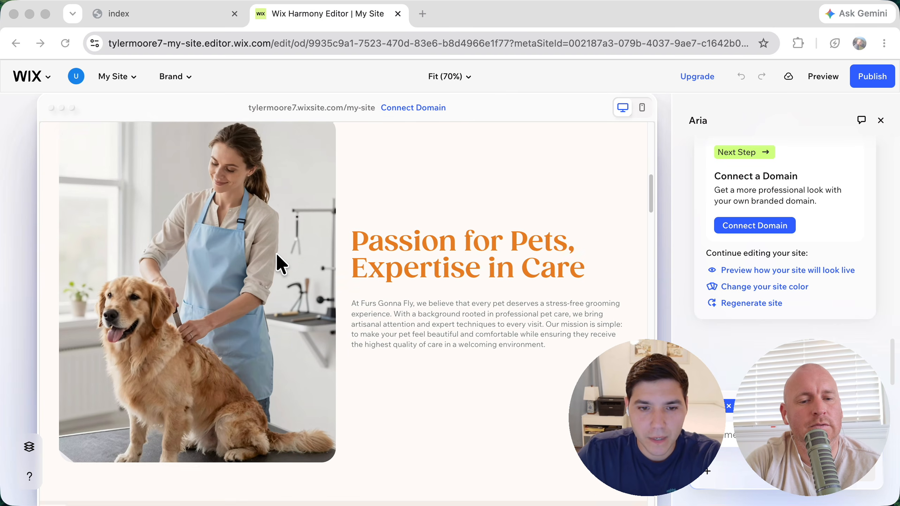
{"action": "scroll", "coordinate": [277, 255], "scroll_direction": "down", "scroll_amount": 1}
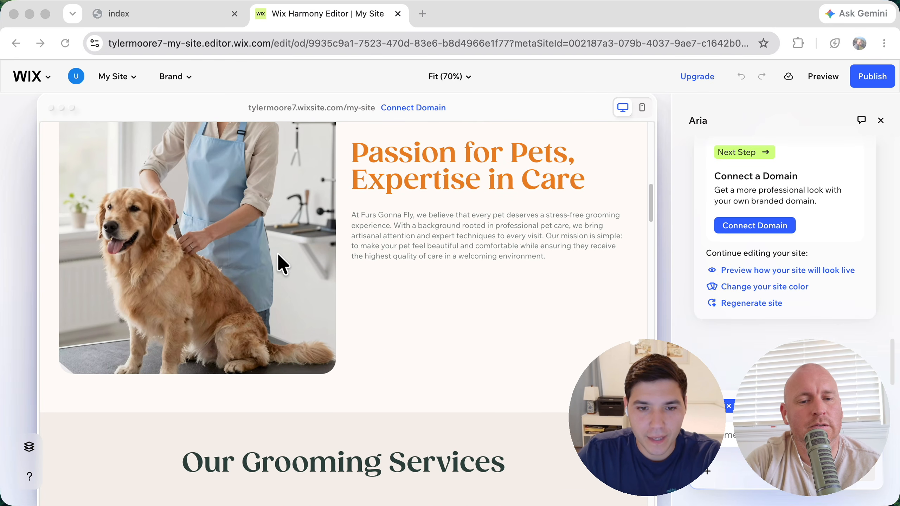
{"action": "scroll", "coordinate": [411, 308], "scroll_direction": "down", "scroll_amount": 10}
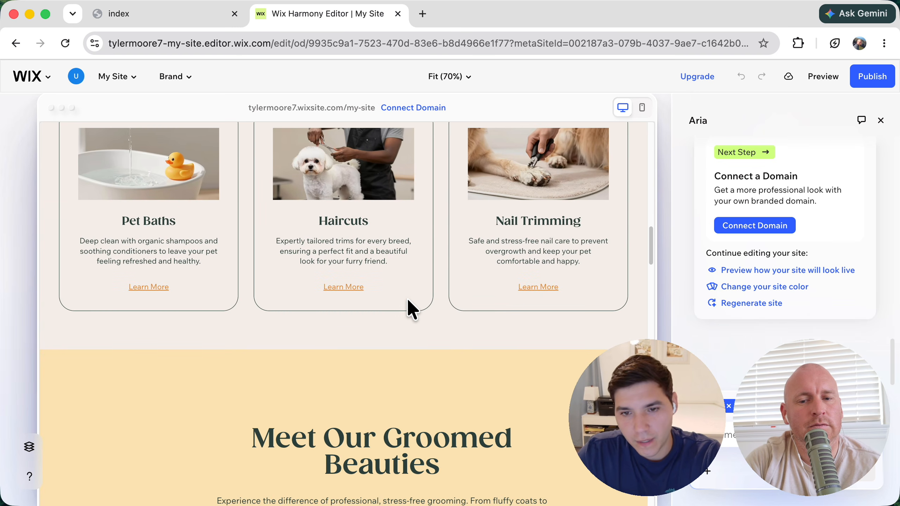
{"action": "scroll", "coordinate": [408, 300], "scroll_direction": "down", "scroll_amount": 5}
{"action": "scroll", "coordinate": [407, 298], "scroll_direction": "down", "scroll_amount": 20}
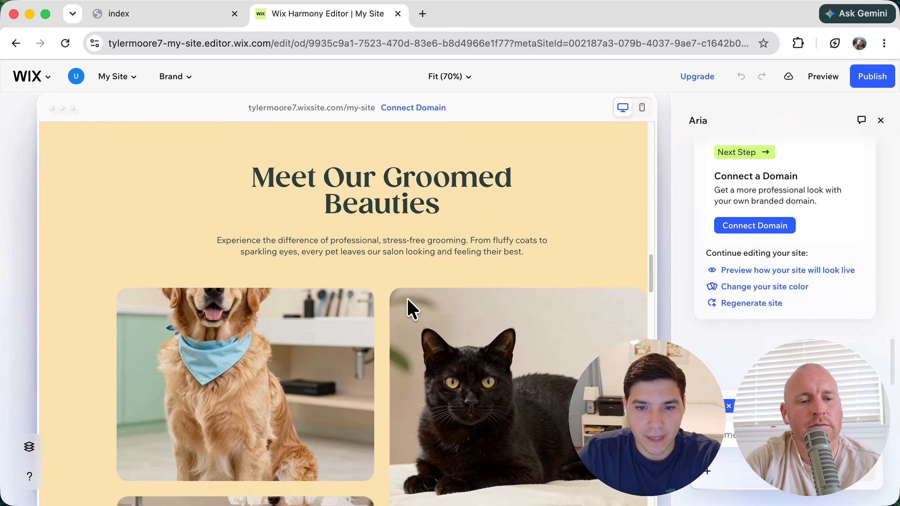
{"action": "scroll", "coordinate": [407, 300], "scroll_direction": "down", "scroll_amount": 20}
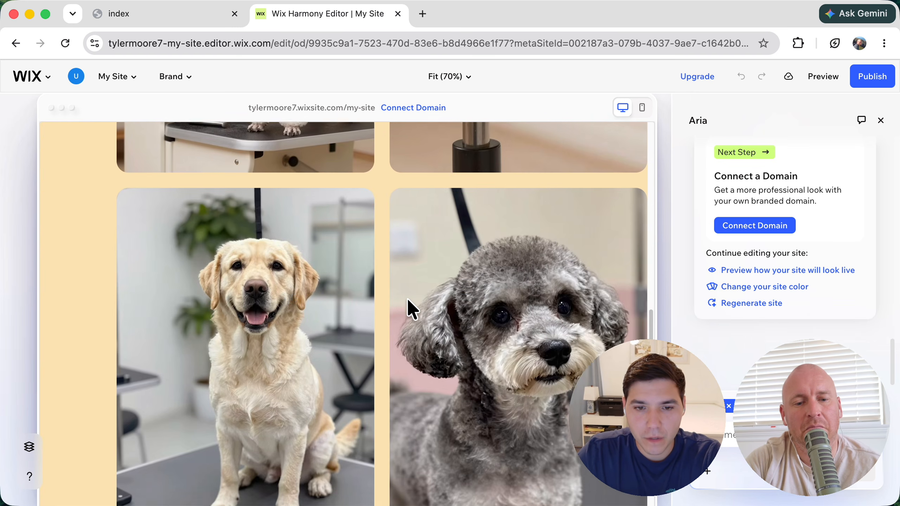
{"action": "scroll", "coordinate": [408, 299], "scroll_direction": "down", "scroll_amount": 12}
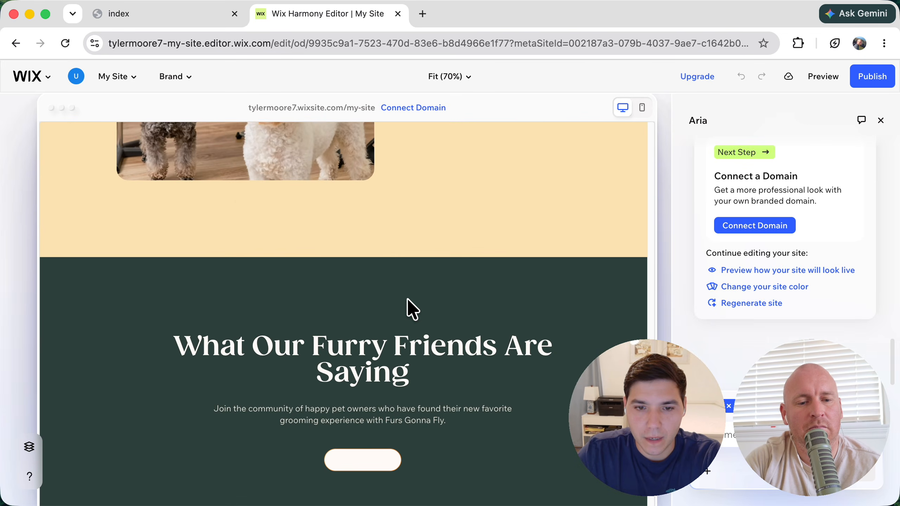
{"action": "scroll", "coordinate": [407, 298], "scroll_direction": "up", "scroll_amount": 20}
{"action": "scroll", "coordinate": [407, 298], "scroll_direction": "up", "scroll_amount": 15}
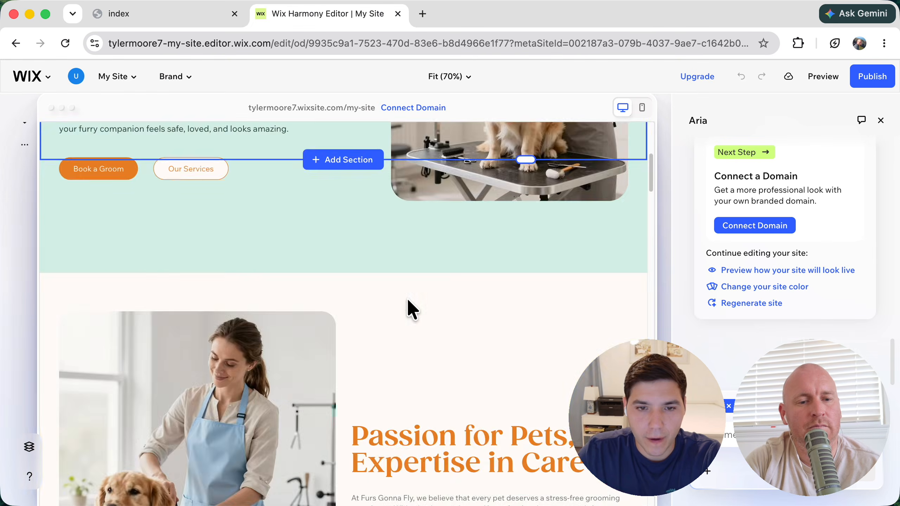
Step: Open the hero heading "Stress-Free Grooming for Your Best Friend" for text editing
{"action": "left_click", "coordinate": [158, 284]}
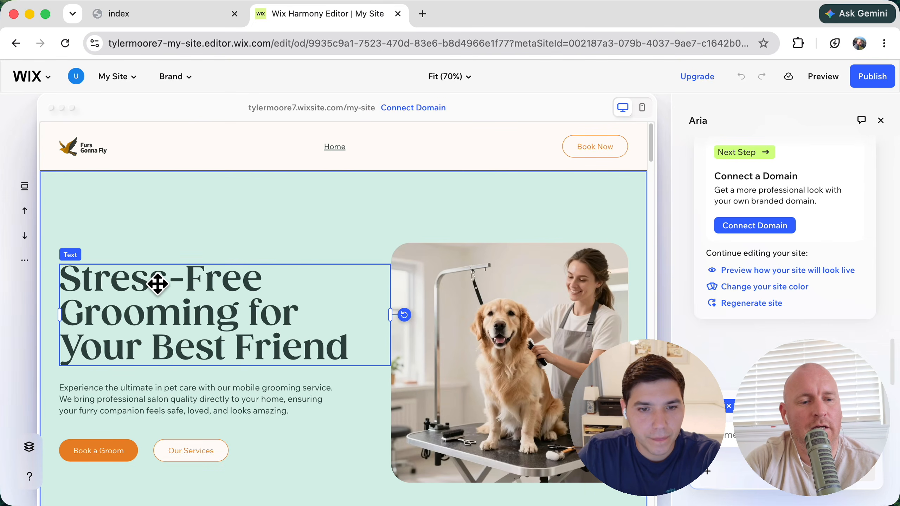
{"action": "double_click", "coordinate": [200, 279]}
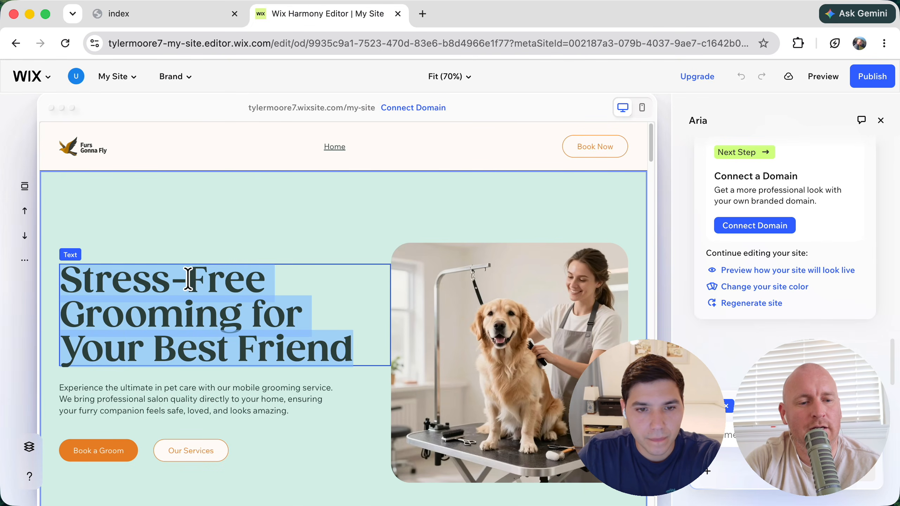
{"action": "left_click", "coordinate": [189, 279]}
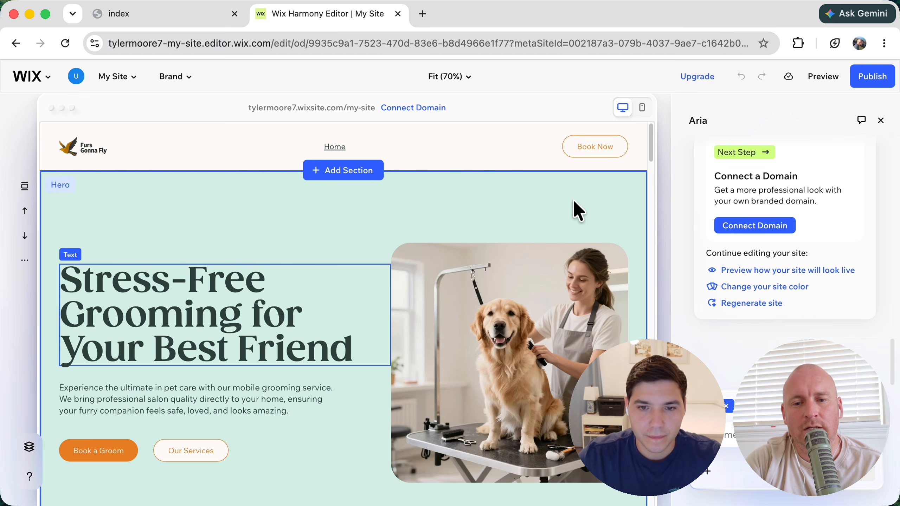
Step: Preview the site at desktop and narrower screen widths, and return to the editor
{"action": "left_click", "coordinate": [823, 76]}
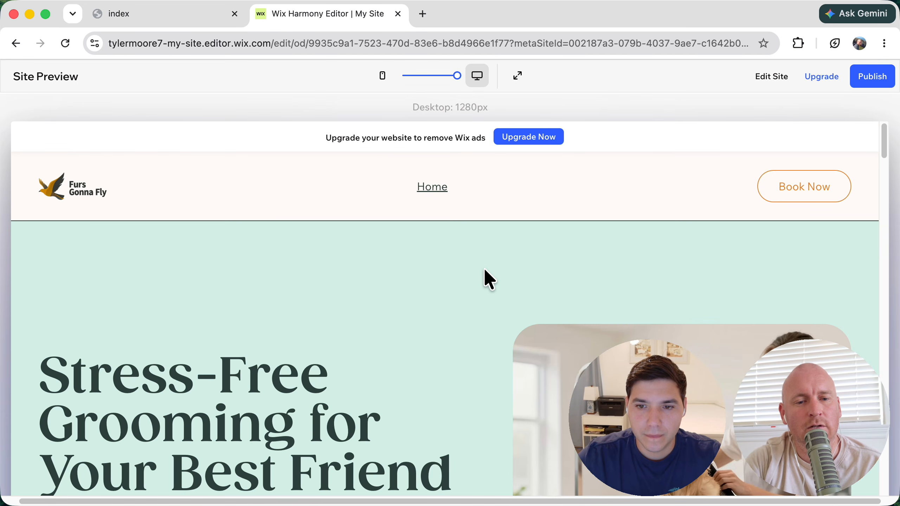
{"action": "scroll", "coordinate": [485, 270], "scroll_direction": "down", "scroll_amount": 10}
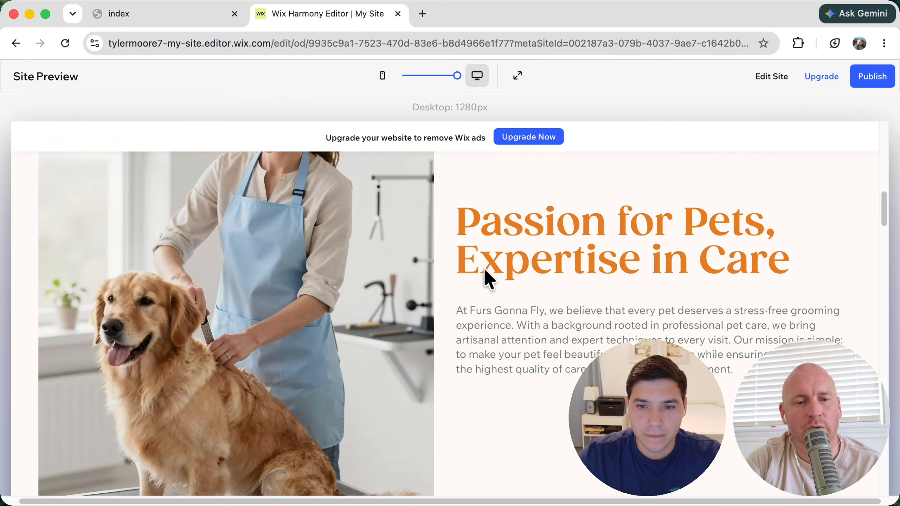
{"action": "scroll", "coordinate": [482, 266], "scroll_direction": "up", "scroll_amount": 15}
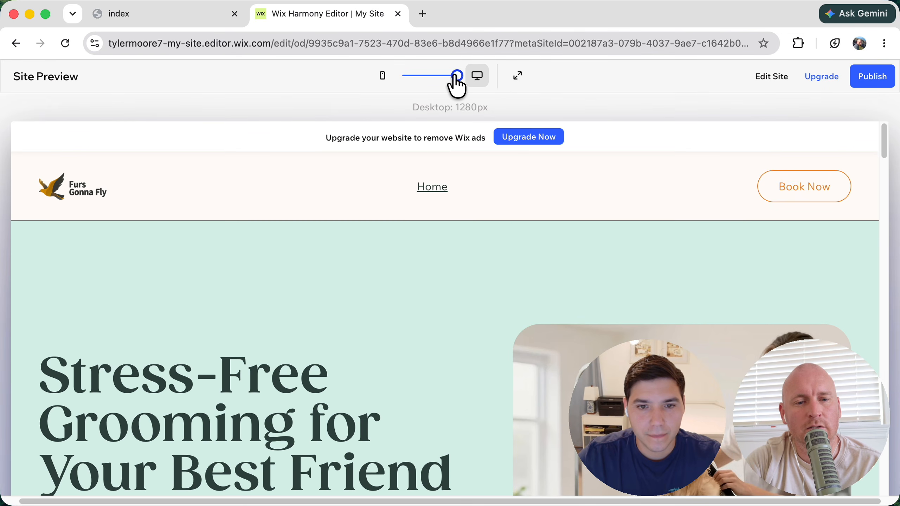
{"action": "mouse_move", "coordinate": [457, 76]}
{"action": "left_mouse_down"}
{"action": "mouse_move", "coordinate": [399, 76]}
{"action": "mouse_move", "coordinate": [474, 77]}
{"action": "left_mouse_up"}
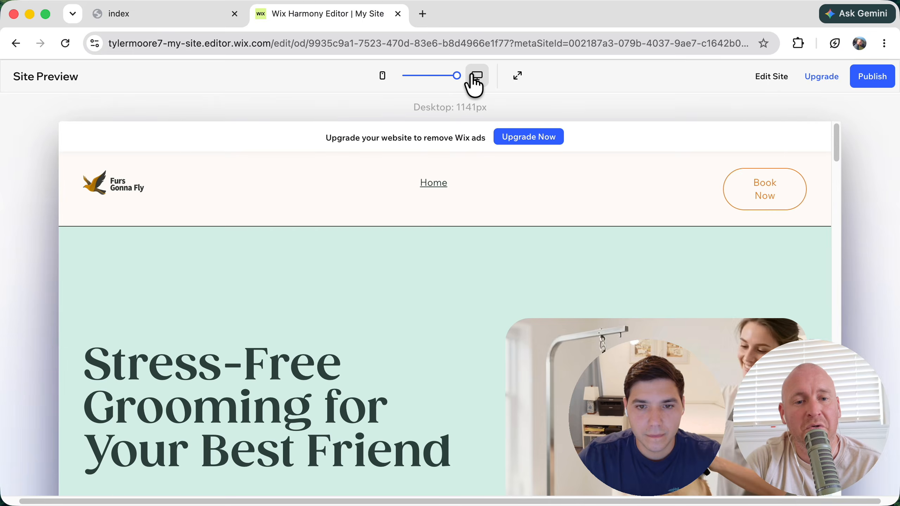
{"action": "left_click", "coordinate": [475, 77]}
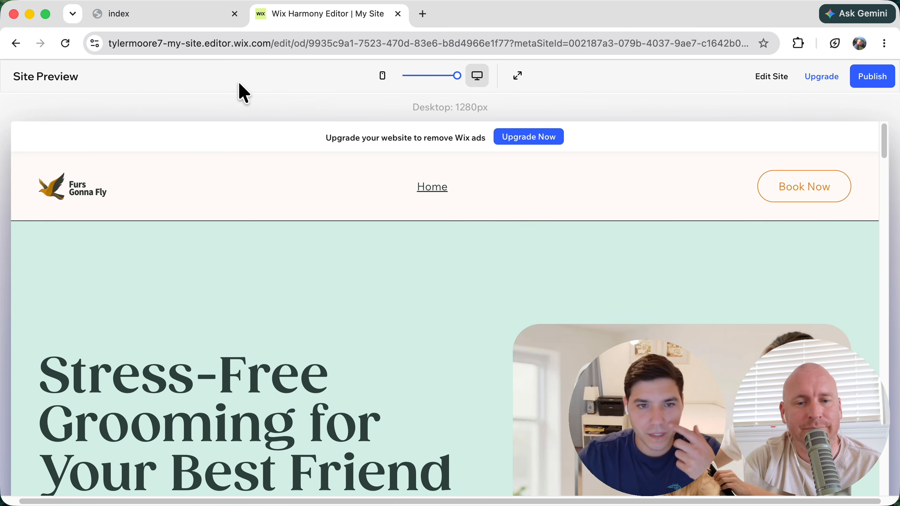
{"action": "left_click", "coordinate": [772, 79]}
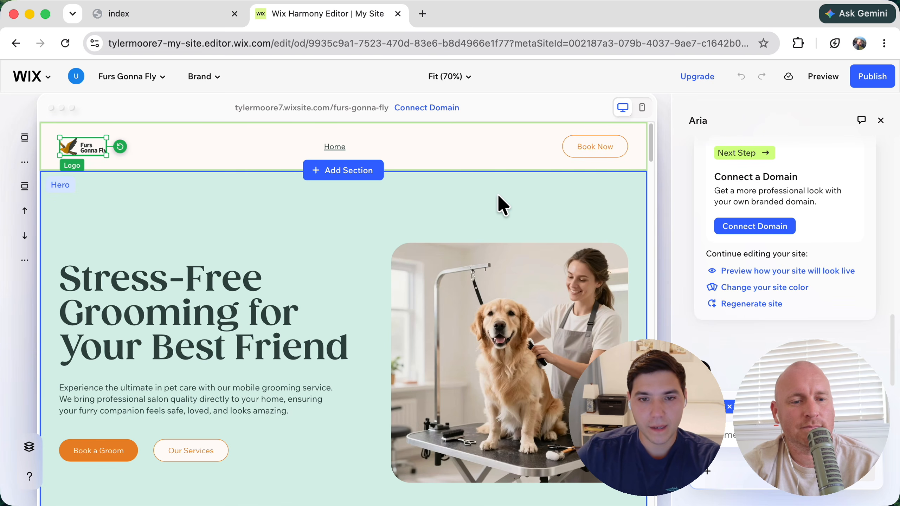
Step: Have Aria change the header logo with "the logo is a bird it should be an animal, make it dog related." and enlarge it slightly
{"action": "right_click", "coordinate": [83, 149]}
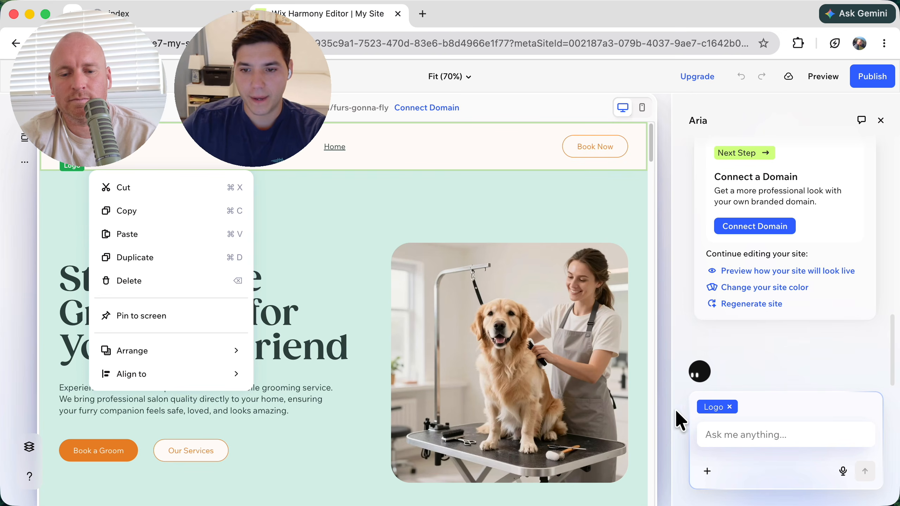
{"action": "left_click", "coordinate": [765, 436]}
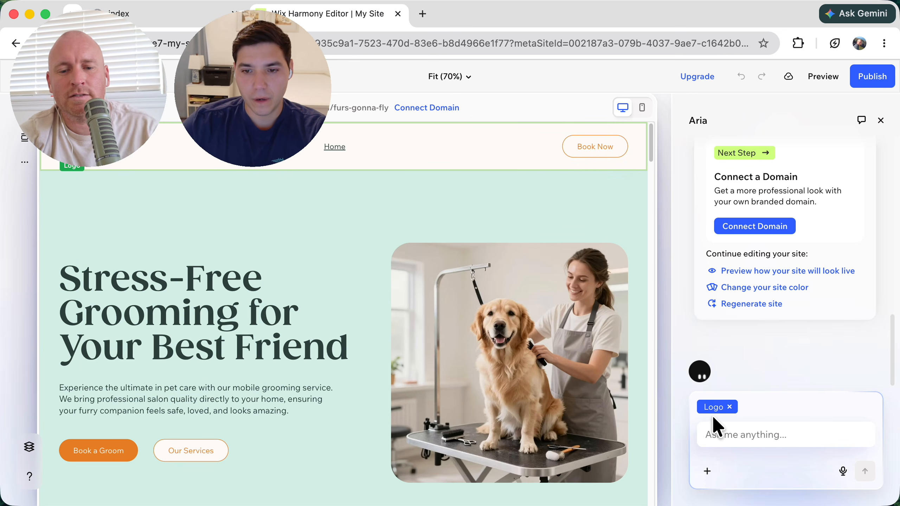
{"action": "type", "text": "the logo"}
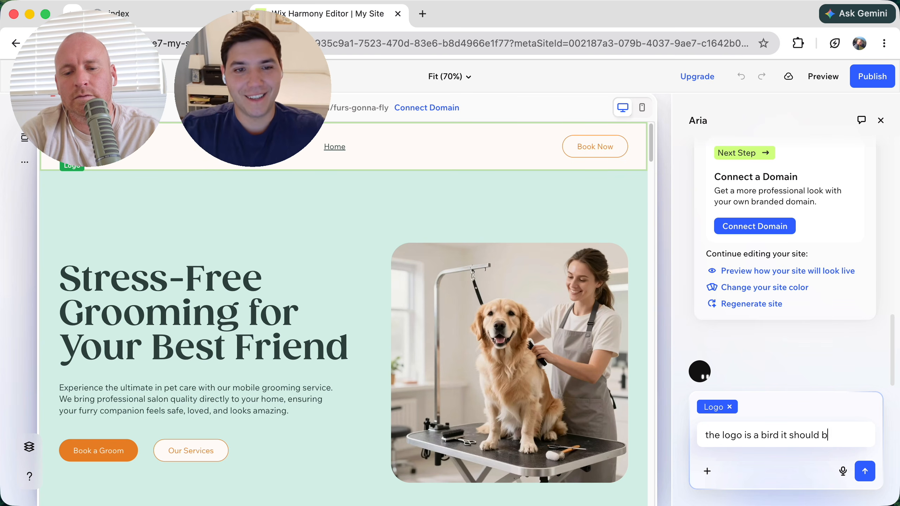
{"action": "type", "text": "is a bird it should be an ani"}
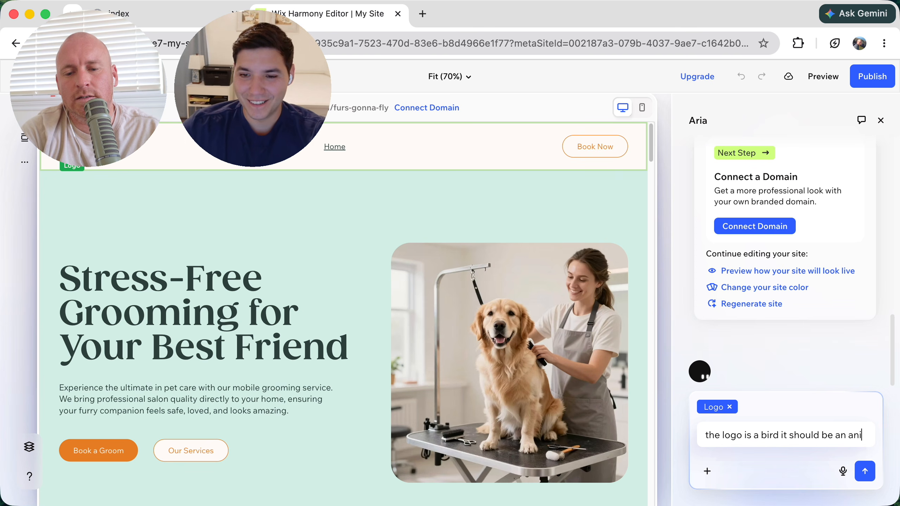
{"action": "type", "text": "mal, make it dog related."}
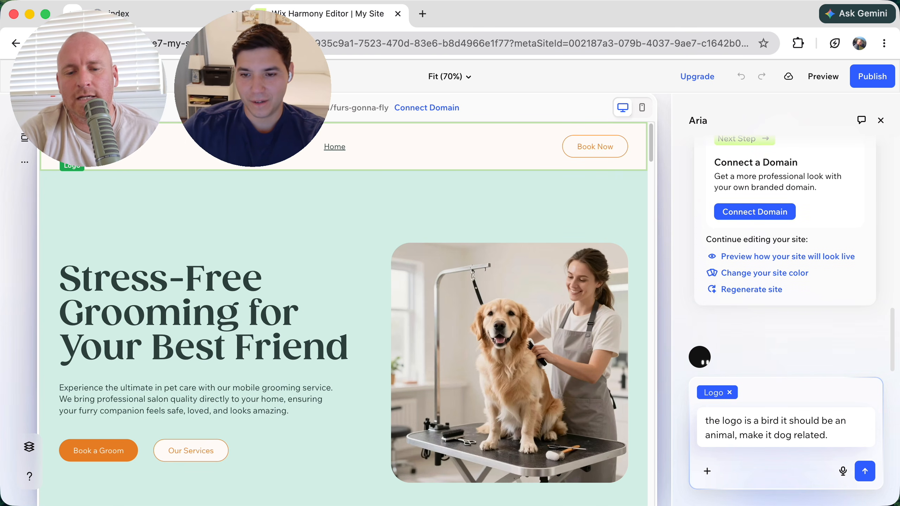
{"action": "key", "text": "Return"}
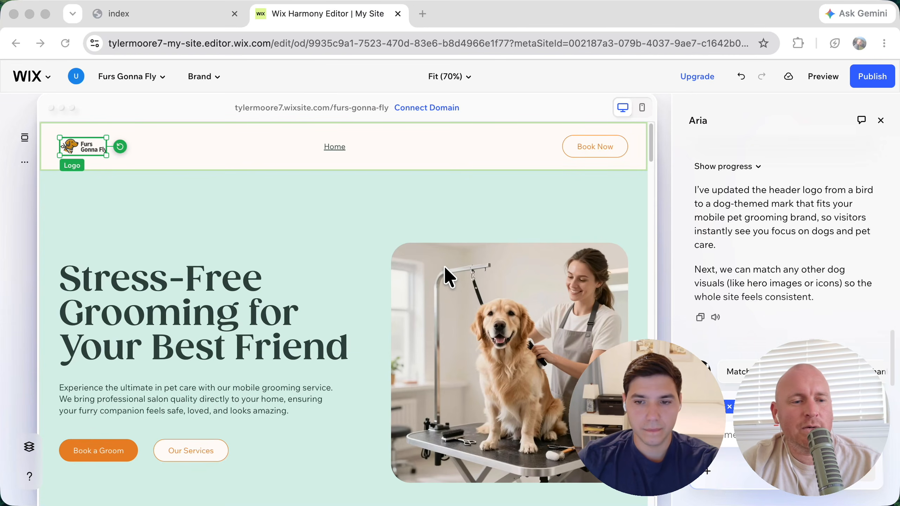
{"action": "left_click", "coordinate": [105, 153]}
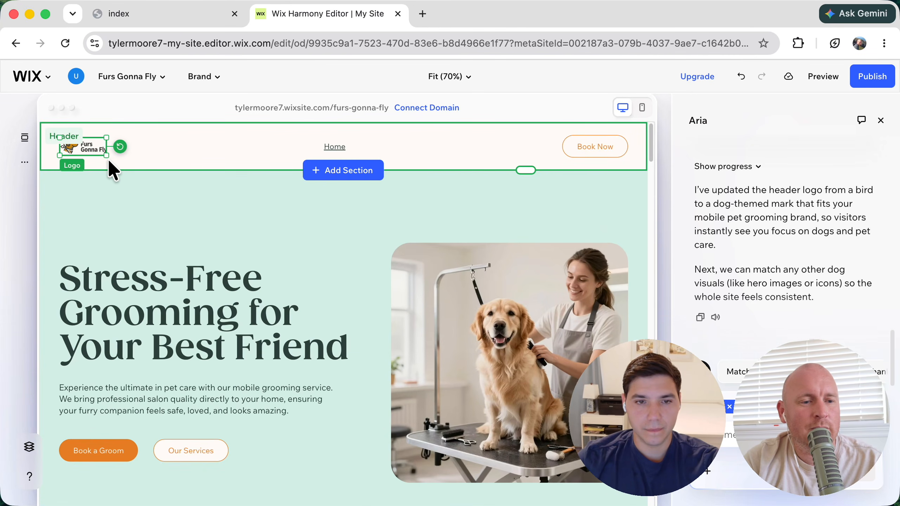
{"action": "left_click_drag", "start_coordinate": [106, 155], "coordinate": [126, 164]}
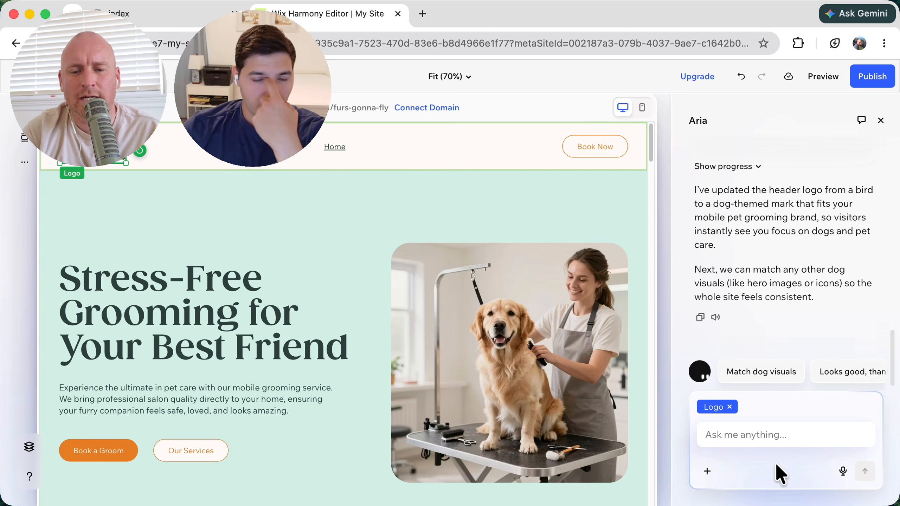
Step: Ask Aria without the logo as context "can you make a services page and a contact page." and approve adding both pages
{"action": "left_click", "coordinate": [729, 407]}
{"action": "left_click", "coordinate": [757, 433]}
{"action": "type", "text": "can you make a services page and a contact page."}
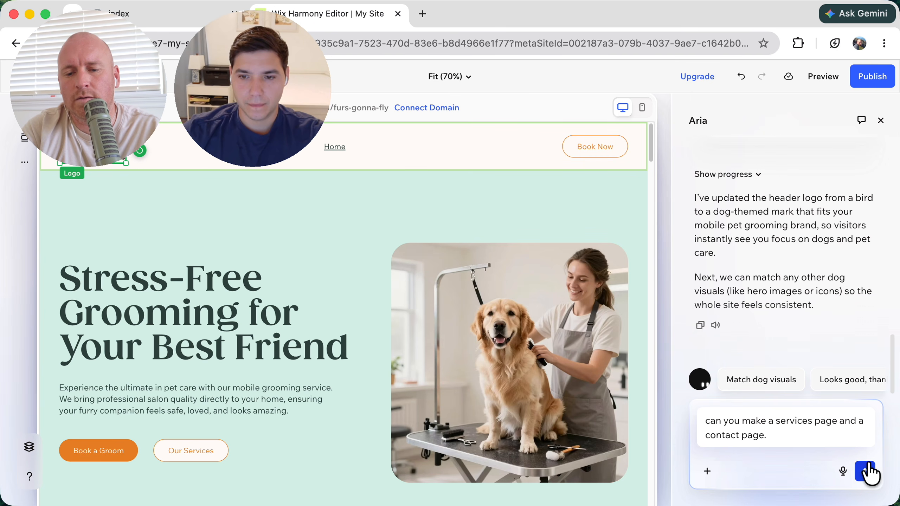
{"action": "left_click", "coordinate": [865, 472]}
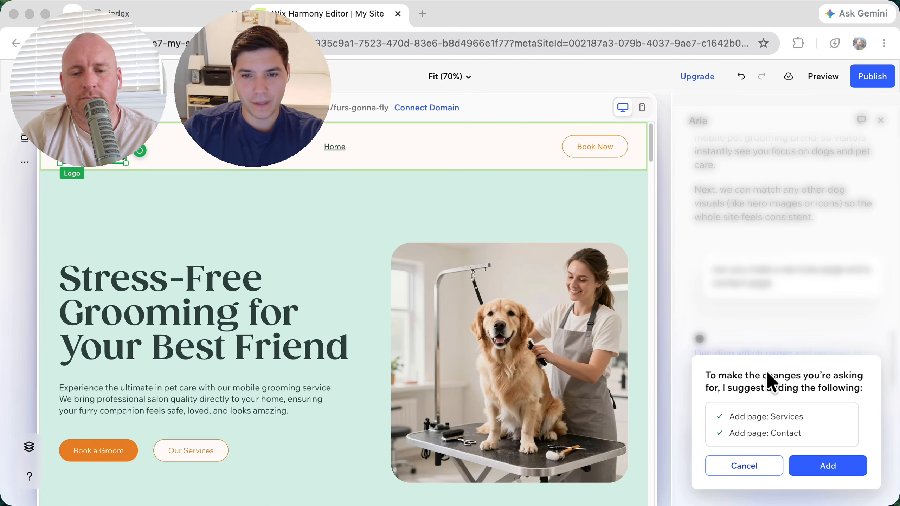
{"action": "left_click", "coordinate": [836, 467]}
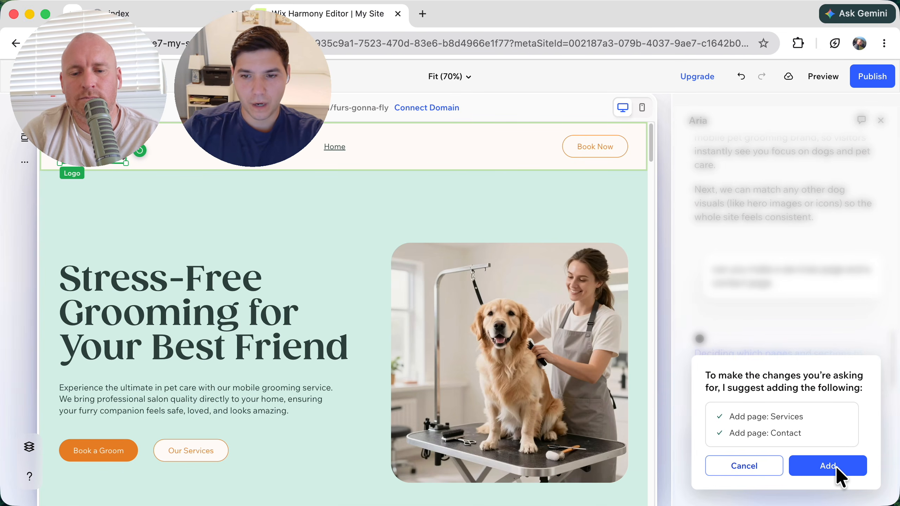
{"action": "left_click", "coordinate": [835, 466]}
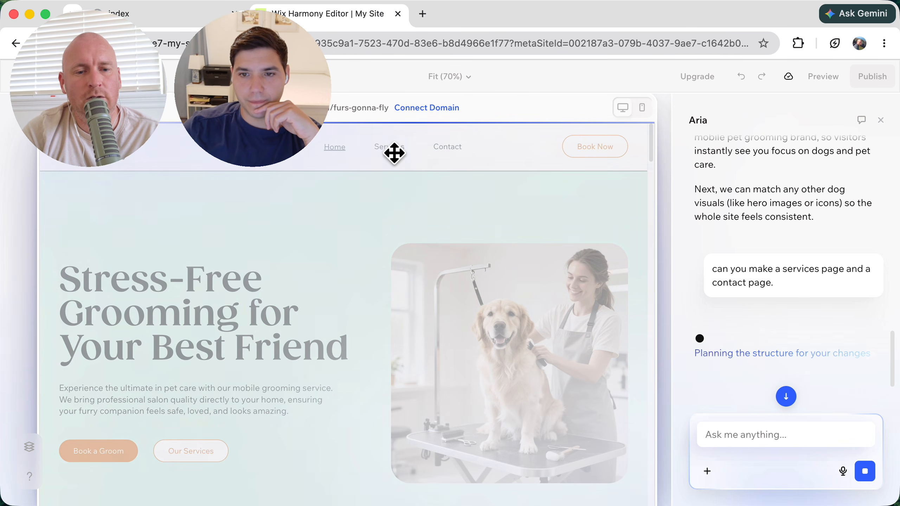
Step: Examine the new Contact page's contact details, booking FAQ and appointment request form
{"action": "scroll", "coordinate": [629, 263], "scroll_direction": "up", "scroll_amount": 5}
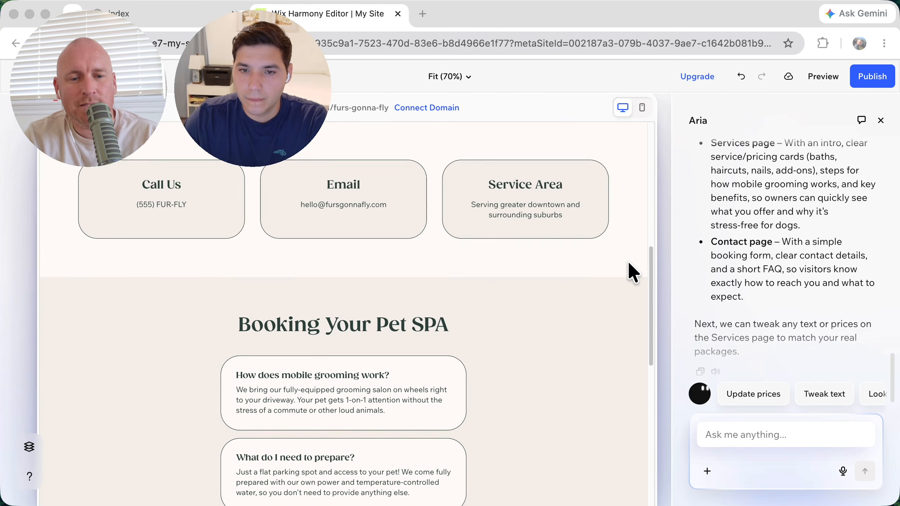
{"action": "scroll", "coordinate": [633, 273], "scroll_direction": "up", "scroll_amount": 5}
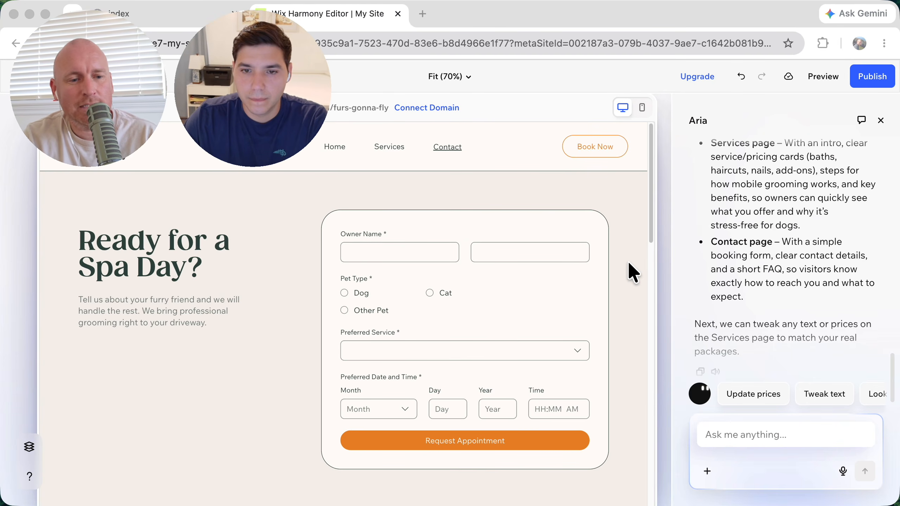
{"action": "scroll", "coordinate": [220, 280], "scroll_direction": "down", "scroll_amount": 2}
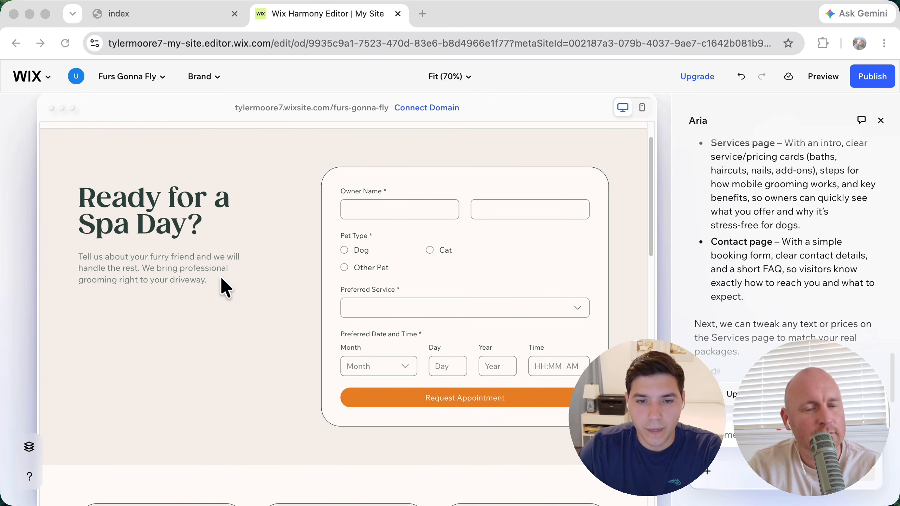
Step: Review the whole Contact page again, from the header and appointment form through the contact cards and FAQ to the footer
{"action": "scroll", "coordinate": [220, 276], "scroll_direction": "up", "scroll_amount": 3}
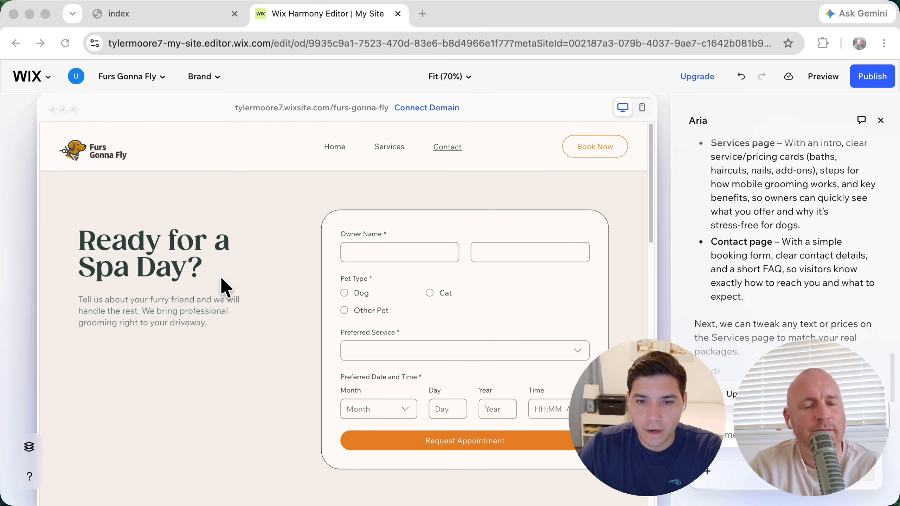
{"action": "scroll", "coordinate": [220, 276], "scroll_direction": "down", "scroll_amount": 3}
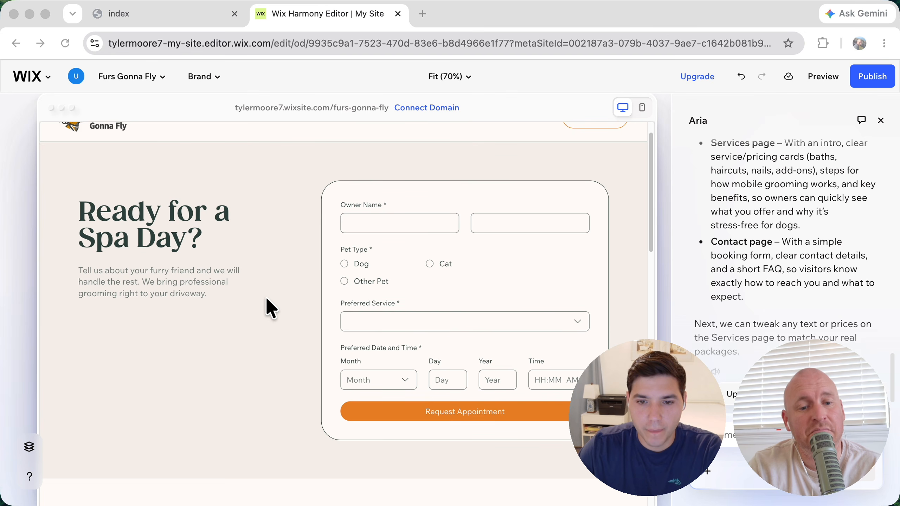
{"action": "scroll", "coordinate": [264, 305], "scroll_direction": "down", "scroll_amount": 1}
{"action": "scroll", "coordinate": [262, 295], "scroll_direction": "down", "scroll_amount": 10}
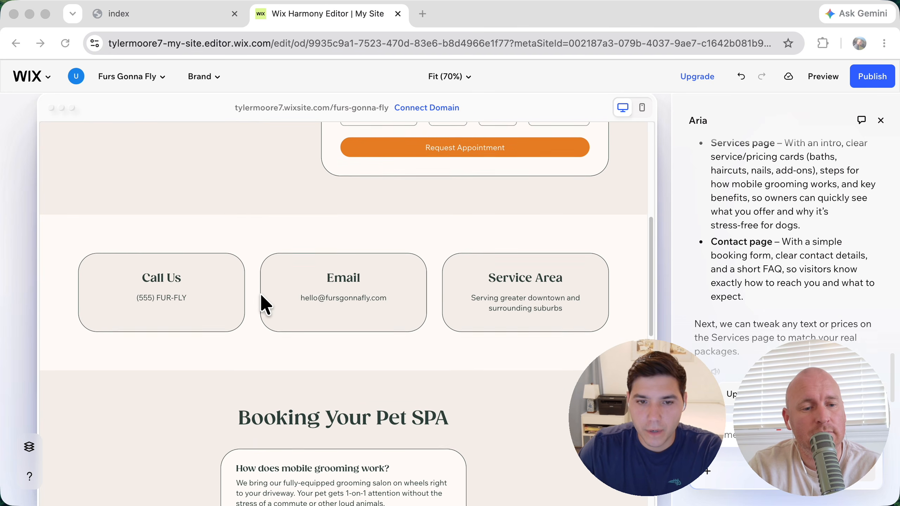
{"action": "scroll", "coordinate": [262, 296], "scroll_direction": "up", "scroll_amount": 4}
{"action": "scroll", "coordinate": [262, 296], "scroll_direction": "down", "scroll_amount": 10}
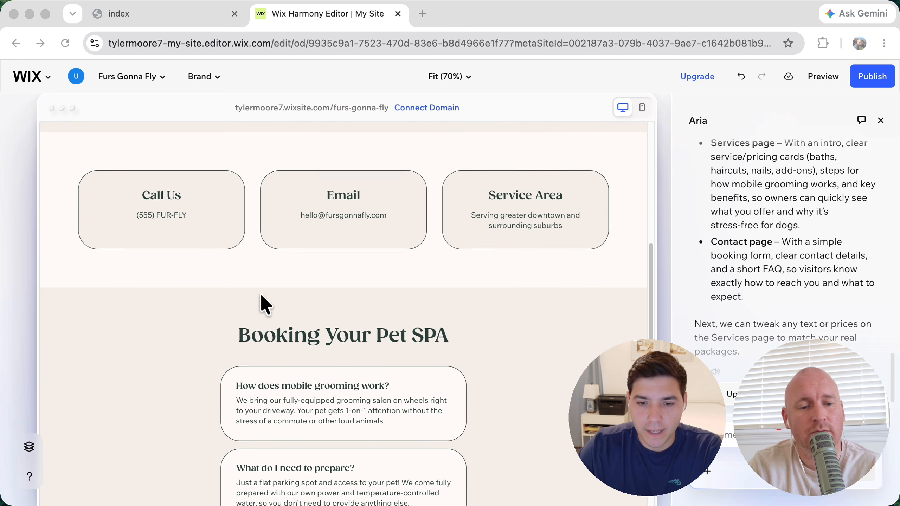
{"action": "scroll", "coordinate": [260, 292], "scroll_direction": "down", "scroll_amount": 12}
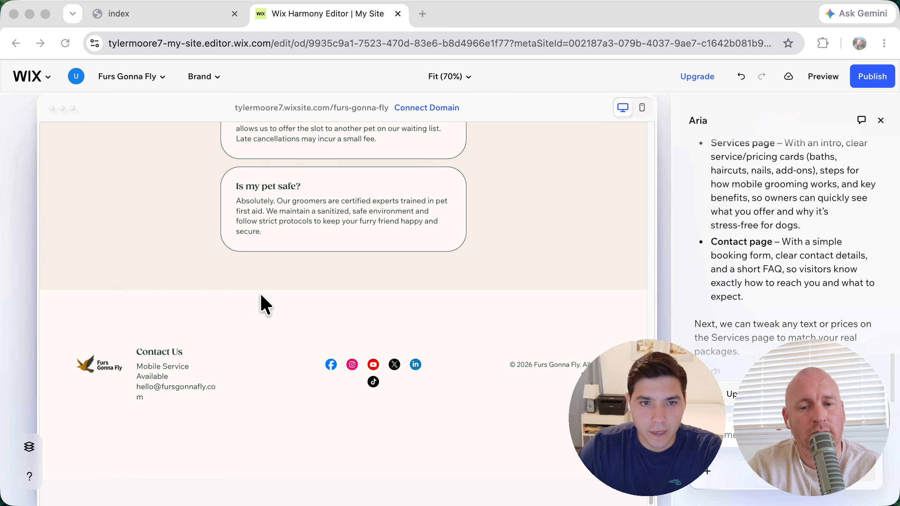
{"action": "scroll", "coordinate": [261, 295], "scroll_direction": "up", "scroll_amount": 20}
{"action": "scroll", "coordinate": [261, 296], "scroll_direction": "up", "scroll_amount": 3}
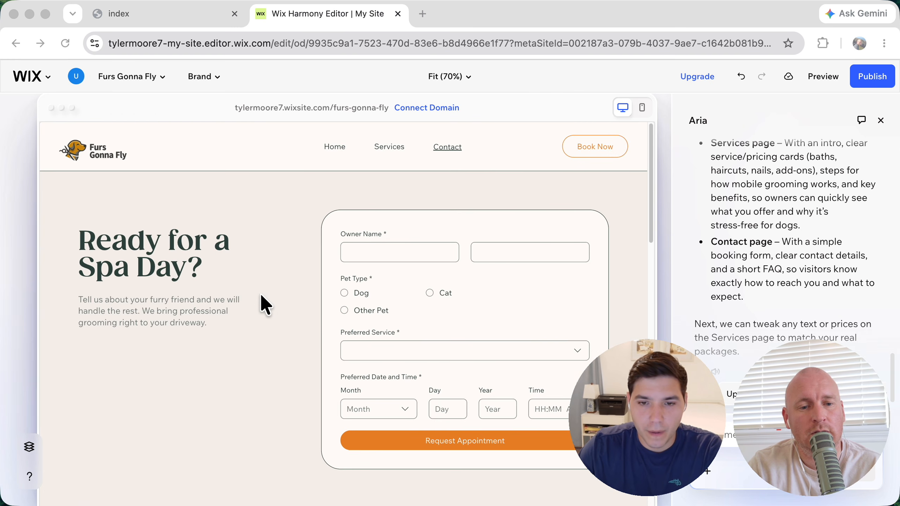
{"action": "scroll", "coordinate": [261, 297], "scroll_direction": "down", "scroll_amount": 20}
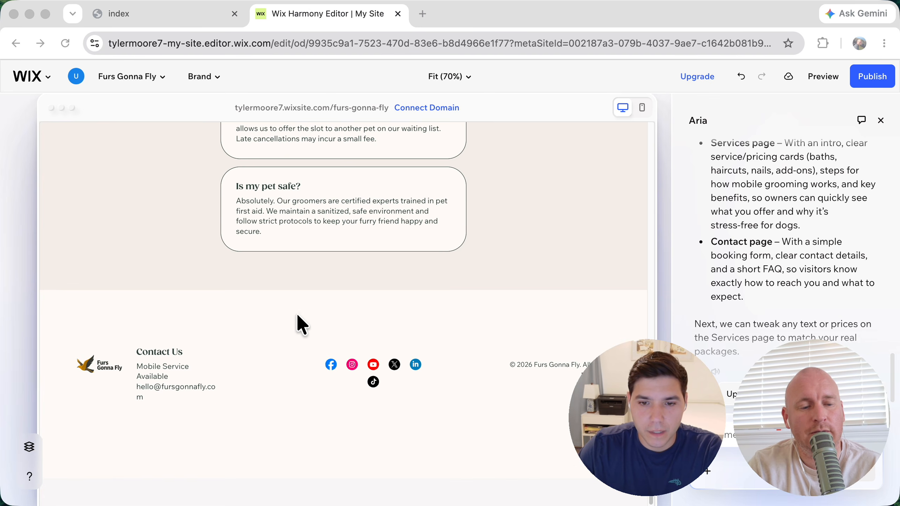
{"action": "scroll", "coordinate": [337, 322], "scroll_direction": "up", "scroll_amount": 20}
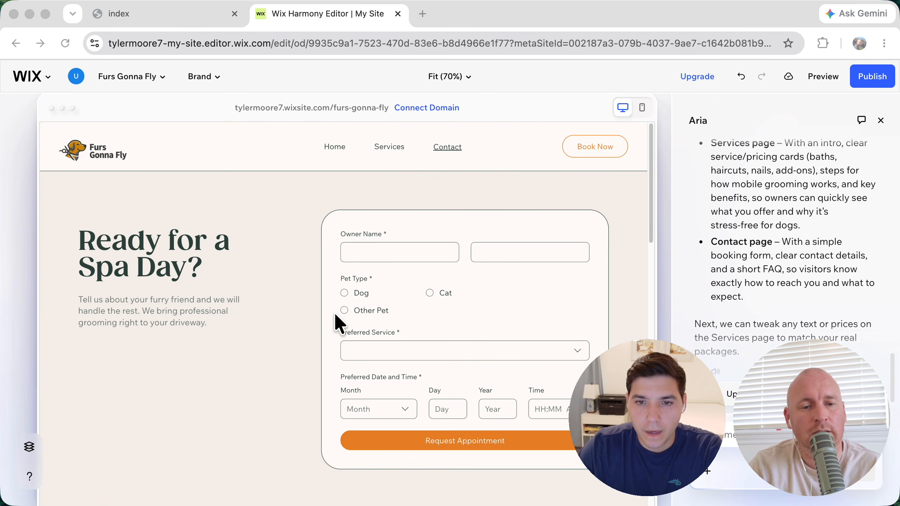
{"action": "left_click", "coordinate": [389, 151]}
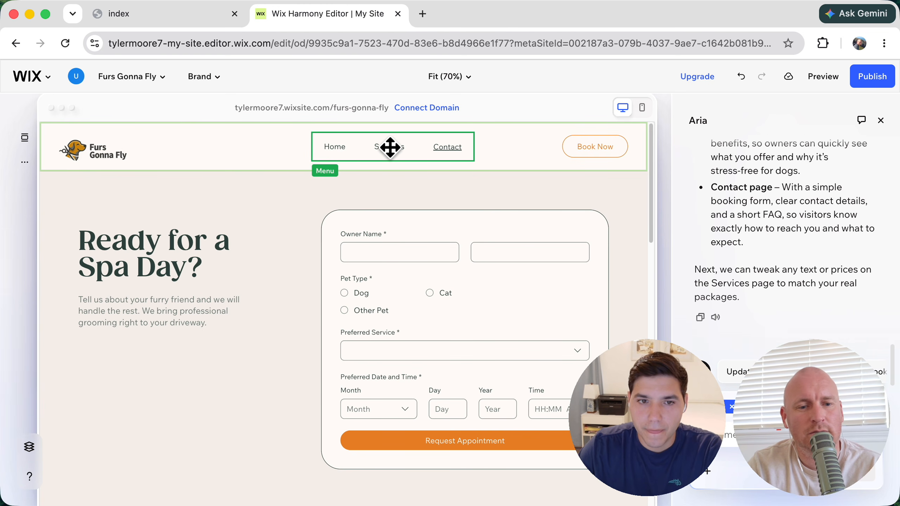
{"action": "double_click", "coordinate": [391, 147]}
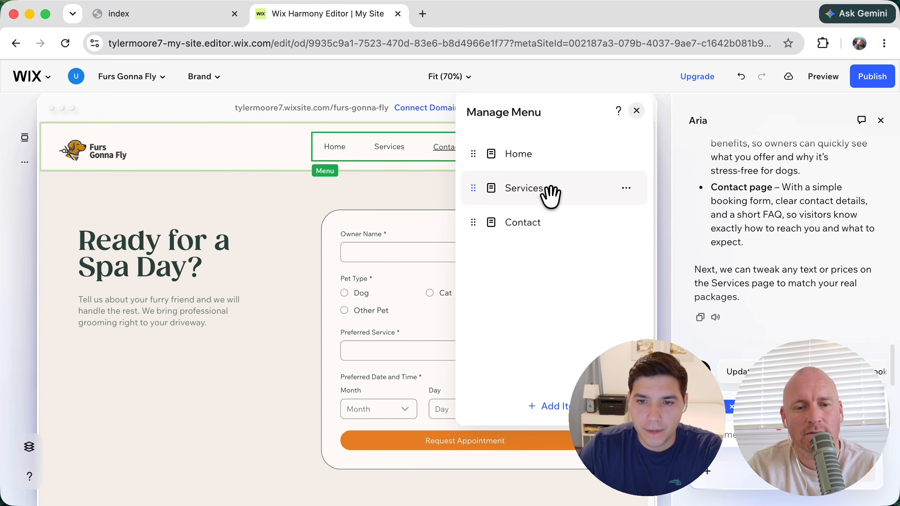
{"action": "left_click", "coordinate": [523, 190]}
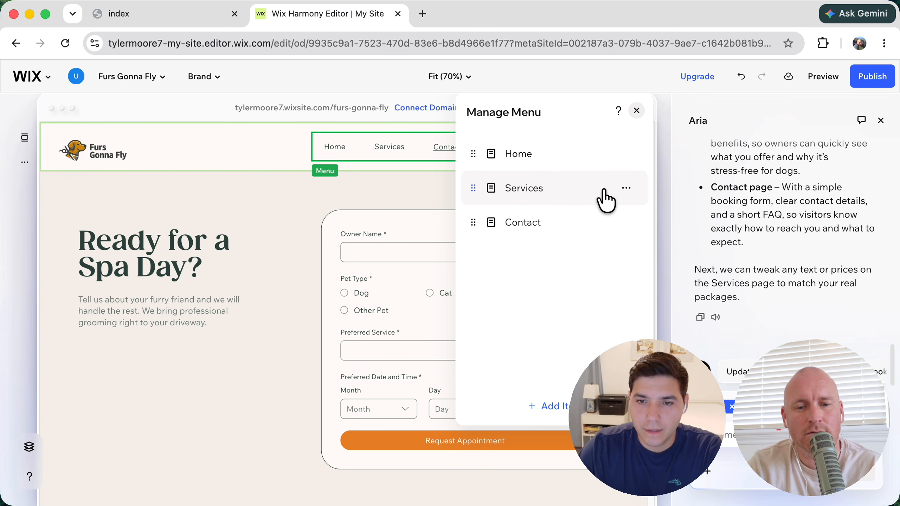
{"action": "left_click", "coordinate": [626, 189]}
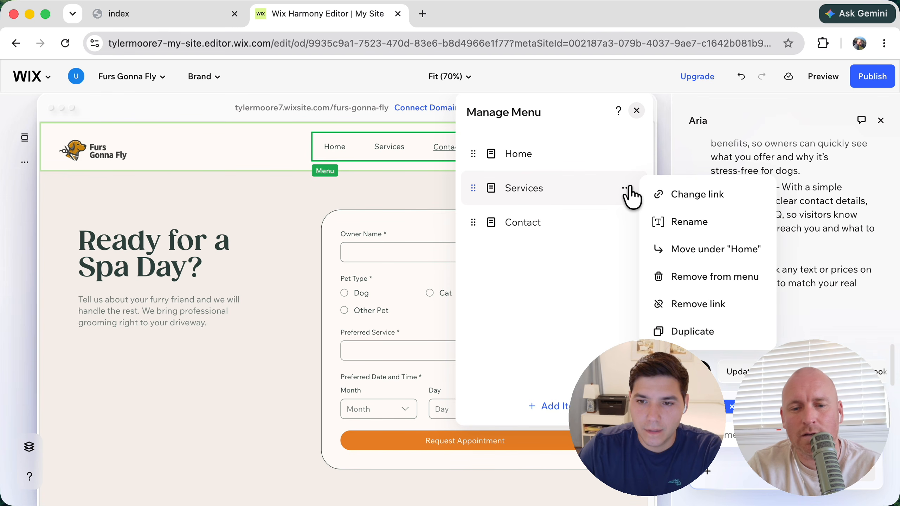
{"action": "left_click", "coordinate": [269, 208]}
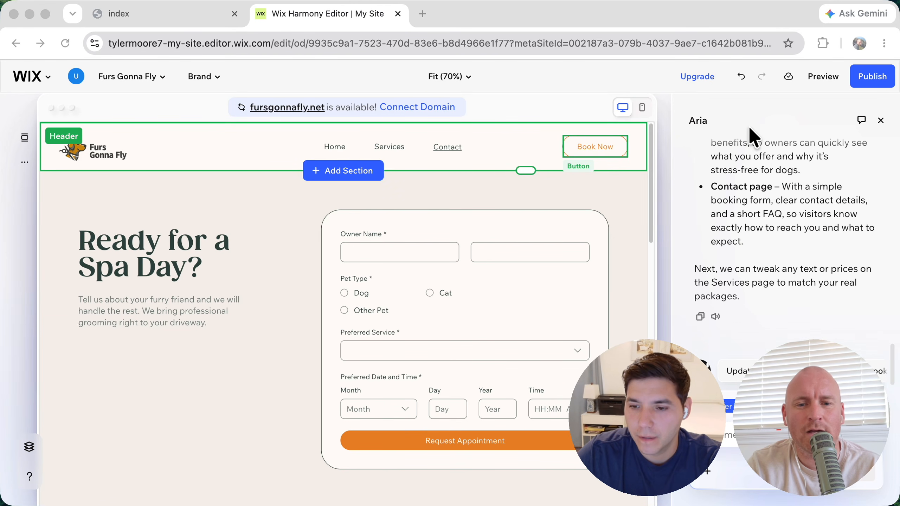
Step: Preview the site and examine the Services page's hero, pricing cards, How It Works and The Mobile Advantage sections
{"action": "left_click", "coordinate": [817, 121]}
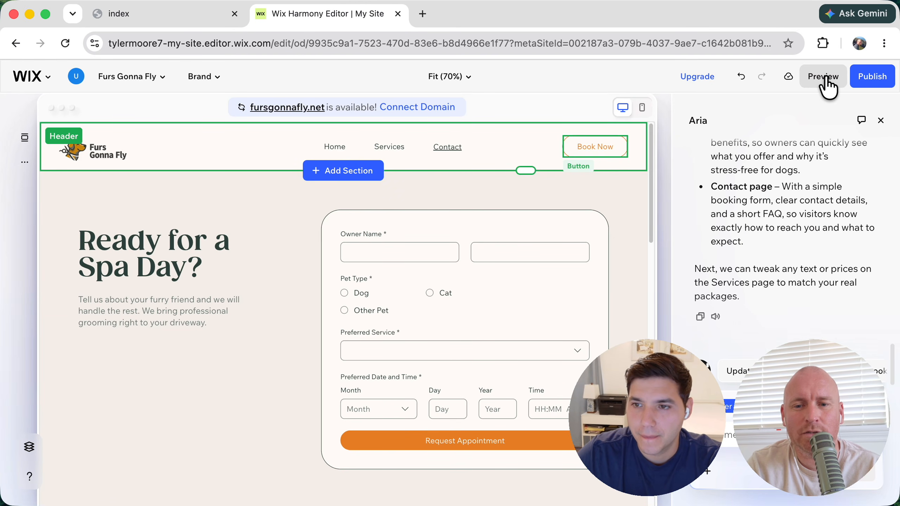
{"action": "left_click", "coordinate": [828, 86]}
{"action": "scroll", "coordinate": [656, 167], "scroll_direction": "down", "scroll_amount": 5}
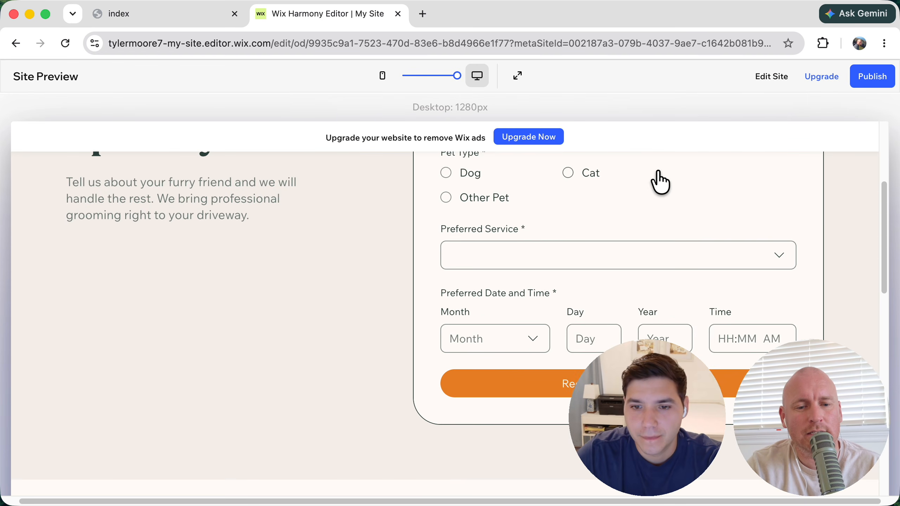
{"action": "scroll", "coordinate": [662, 183], "scroll_direction": "up", "scroll_amount": 5}
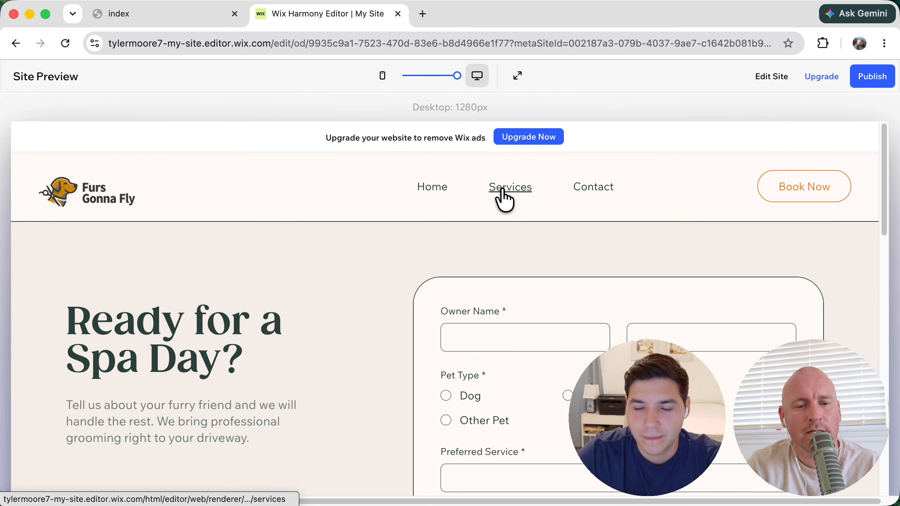
{"action": "left_click", "coordinate": [503, 193]}
{"action": "scroll", "coordinate": [597, 253], "scroll_direction": "down", "scroll_amount": 5}
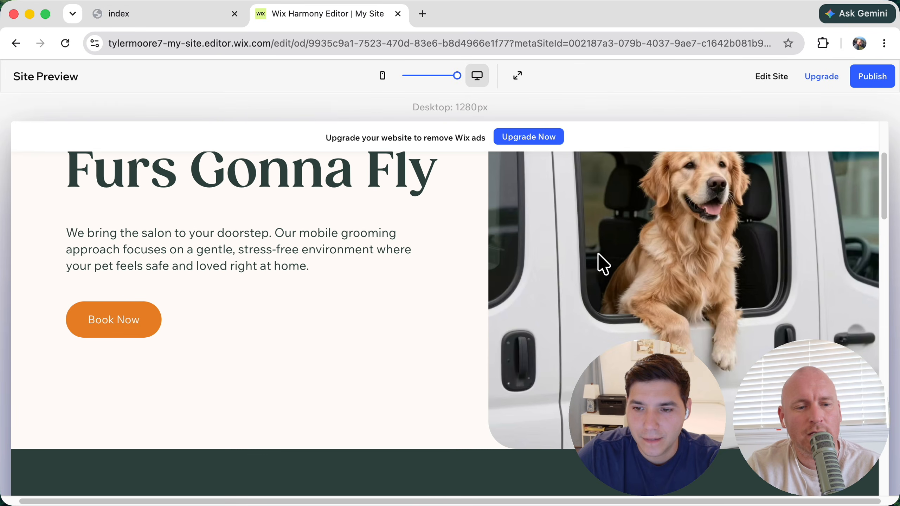
{"action": "scroll", "coordinate": [598, 253], "scroll_direction": "down", "scroll_amount": 15}
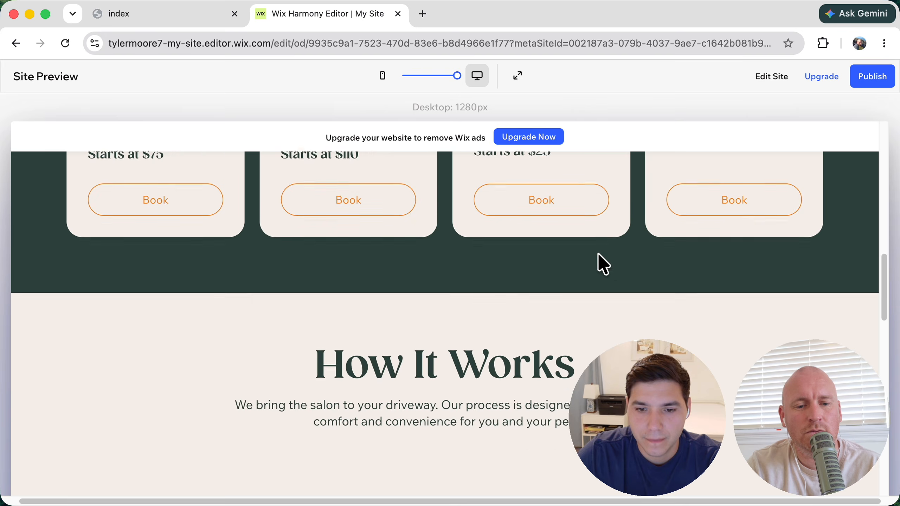
{"action": "scroll", "coordinate": [598, 255], "scroll_direction": "down", "scroll_amount": 20}
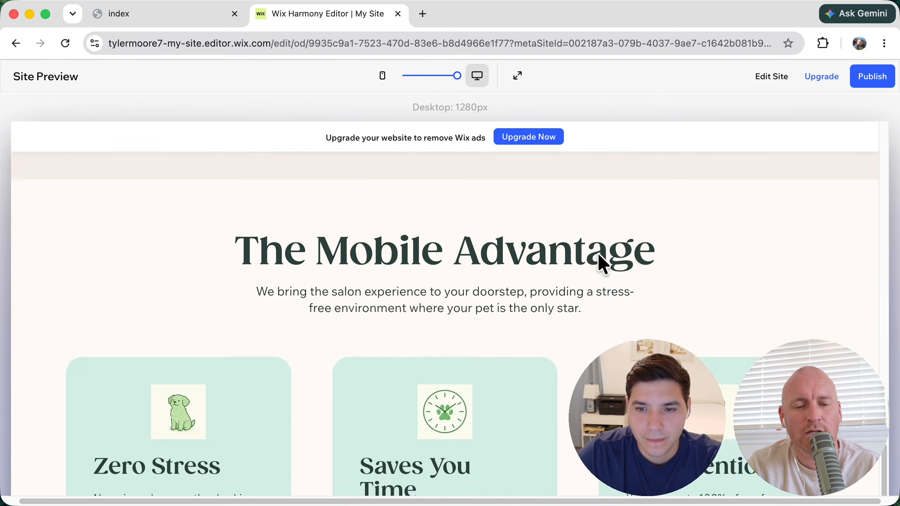
{"action": "scroll", "coordinate": [602, 265], "scroll_direction": "down", "scroll_amount": 1}
{"action": "scroll", "coordinate": [599, 255], "scroll_direction": "up", "scroll_amount": 5}
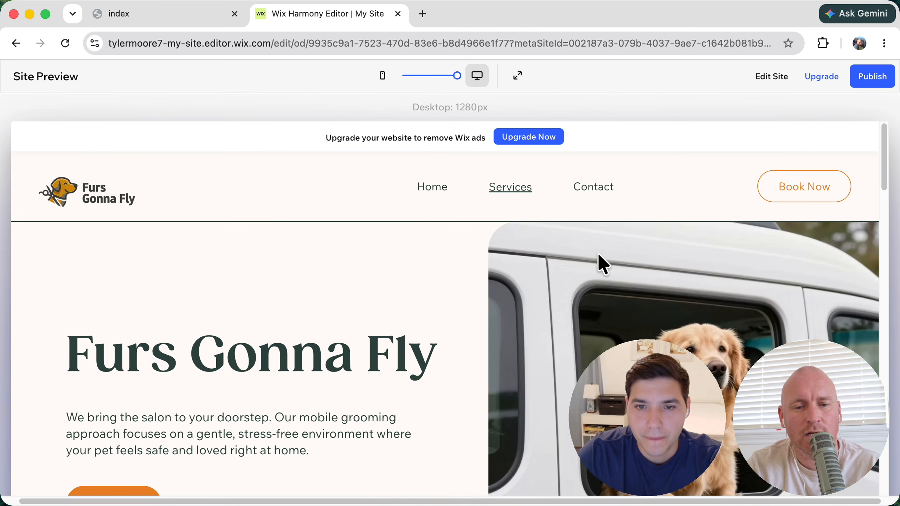
Step: Switch the preview to the Home page, check its hero, and return to editing that page
{"action": "left_click", "coordinate": [432, 194]}
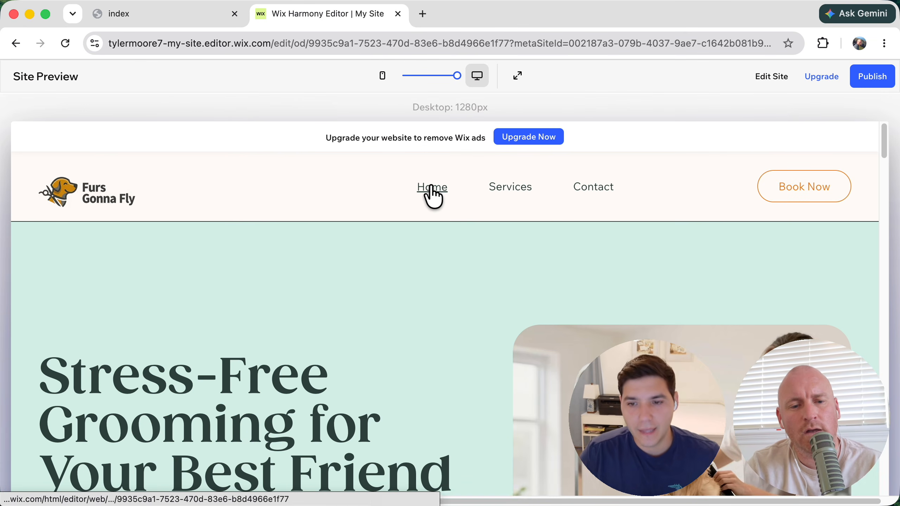
{"action": "scroll", "coordinate": [529, 273], "scroll_direction": "down", "scroll_amount": 2}
{"action": "scroll", "coordinate": [529, 270], "scroll_direction": "up", "scroll_amount": 2}
{"action": "left_click", "coordinate": [768, 80]}
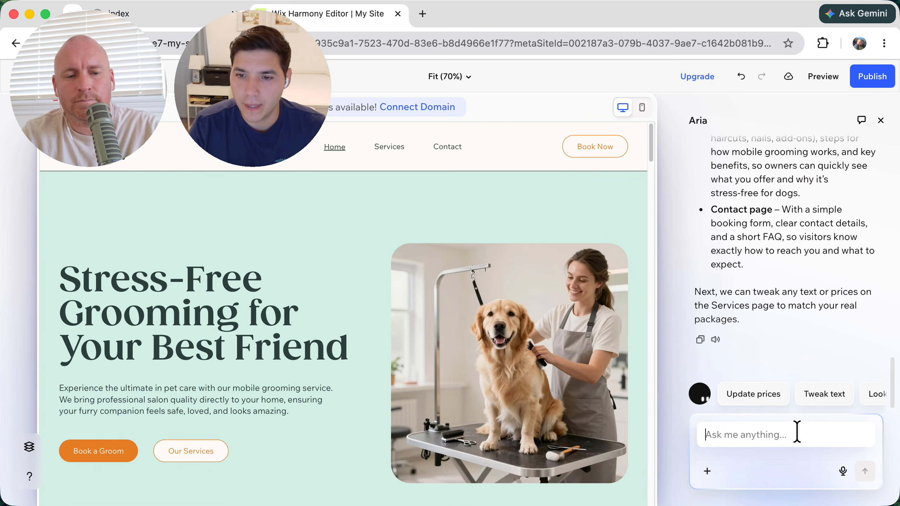
Step: Ask Aria "can you update the home background hero section so that is has a full width image." and inspect the updated hero
{"action": "left_click", "coordinate": [764, 432]}
{"action": "type", "text": "can you update the home bac"}
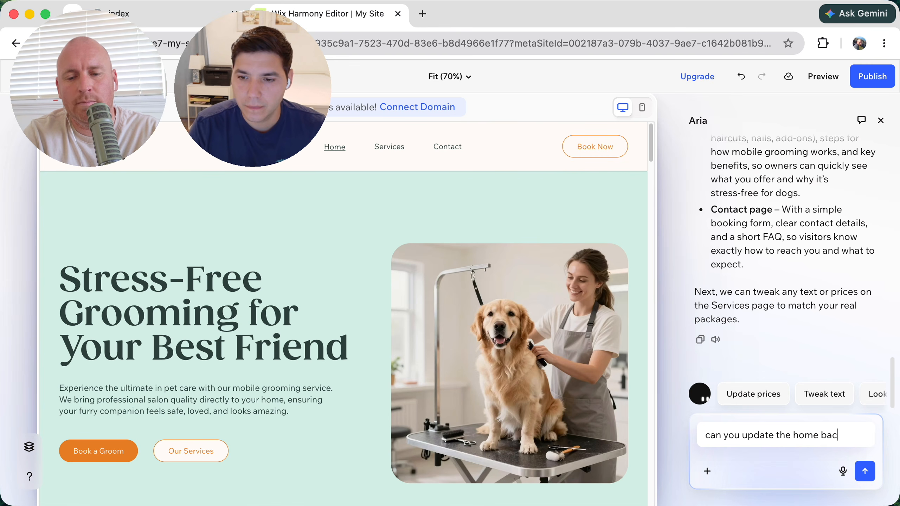
{"action": "type", "text": "kground hero section so that"}
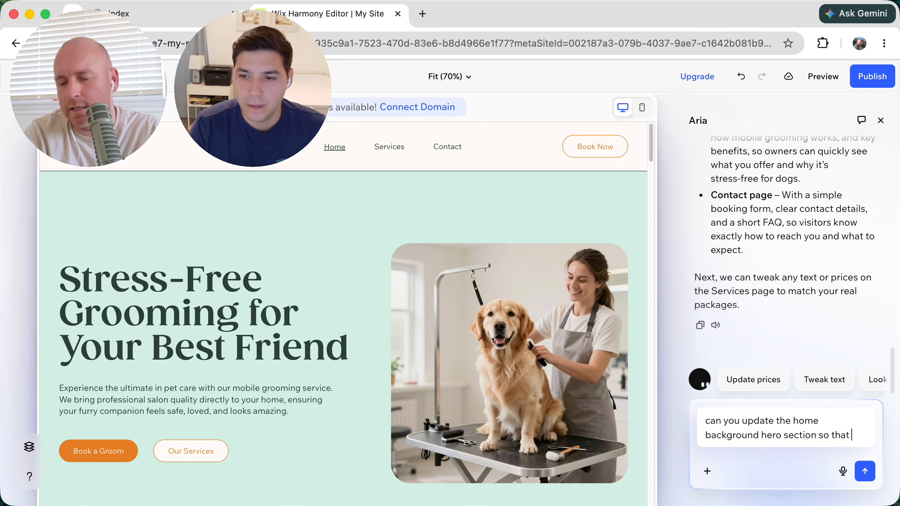
{"action": "type", "text": " is has a full width image."}
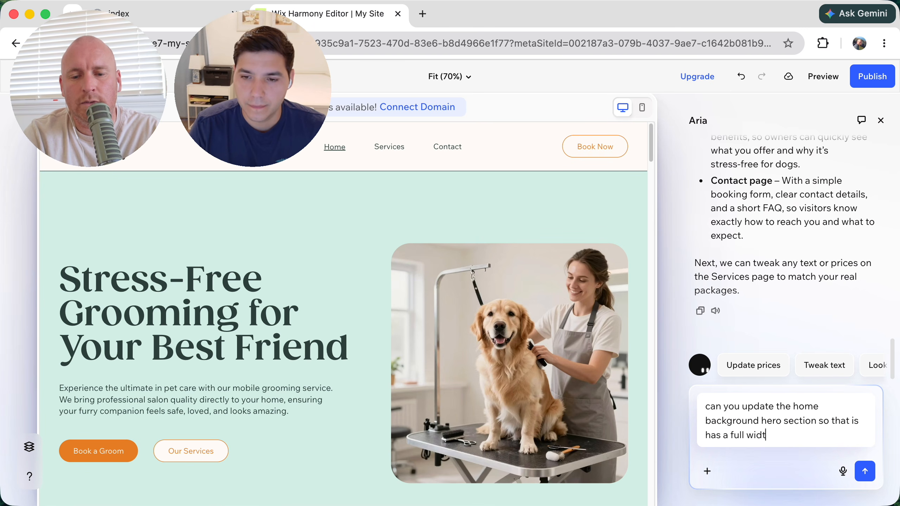
{"action": "left_click", "coordinate": [865, 472]}
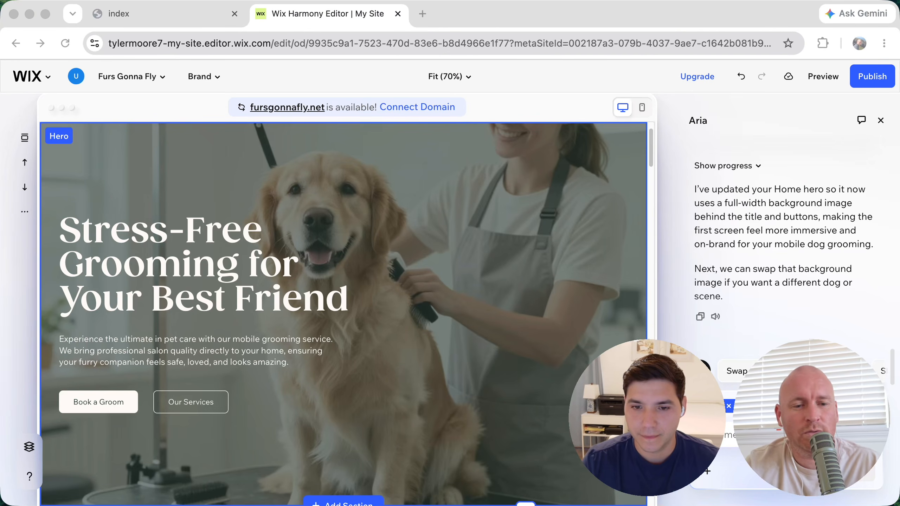
{"action": "scroll", "coordinate": [529, 248], "scroll_direction": "down", "scroll_amount": 10}
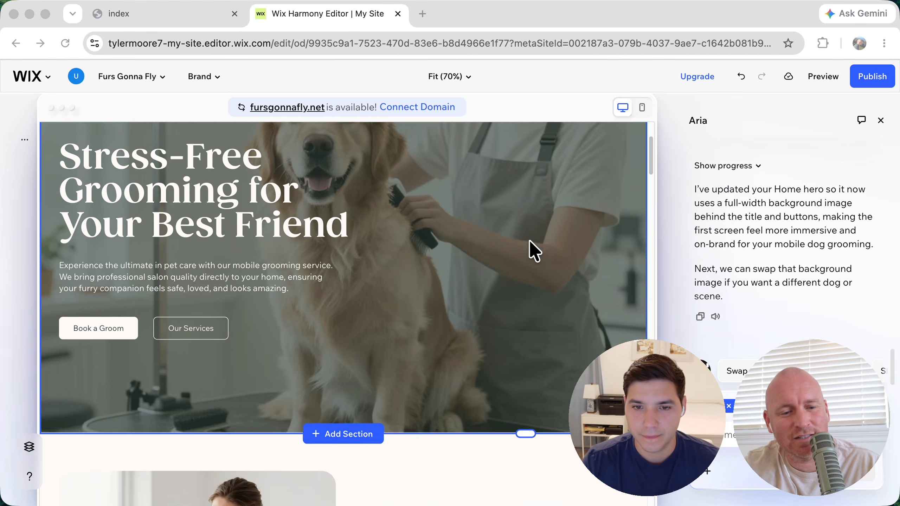
{"action": "scroll", "coordinate": [531, 242], "scroll_direction": "up", "scroll_amount": 10}
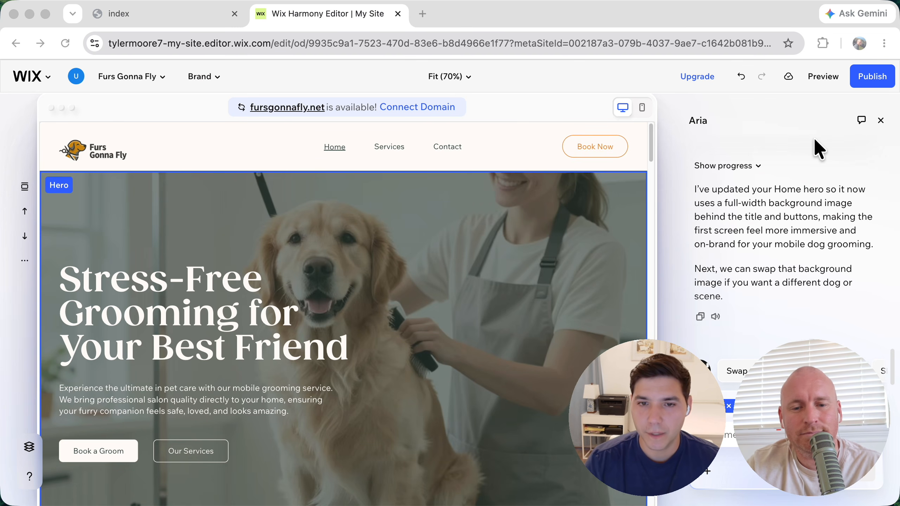
Step: Publish the site from its preview at the current furs-gonna-fly Wix domain and open the live site
{"action": "left_click", "coordinate": [872, 79]}
{"action": "left_click", "coordinate": [876, 78]}
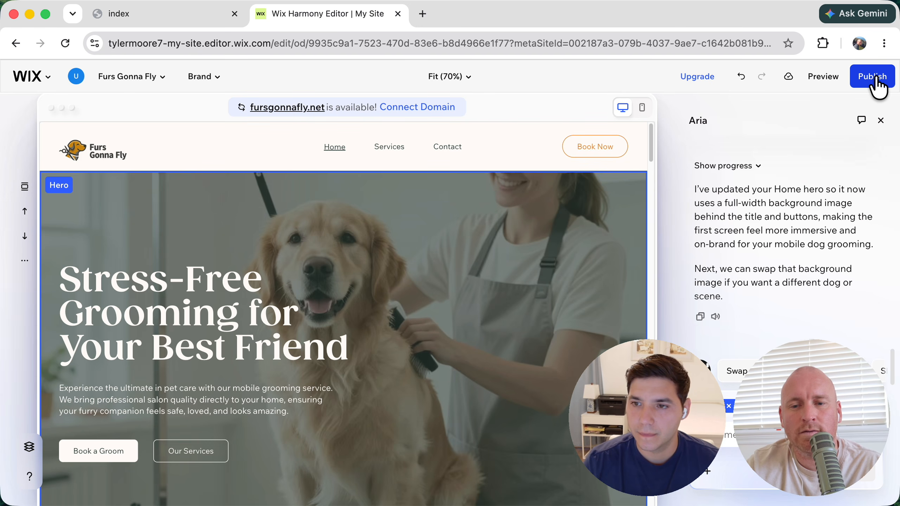
{"action": "left_click", "coordinate": [873, 85]}
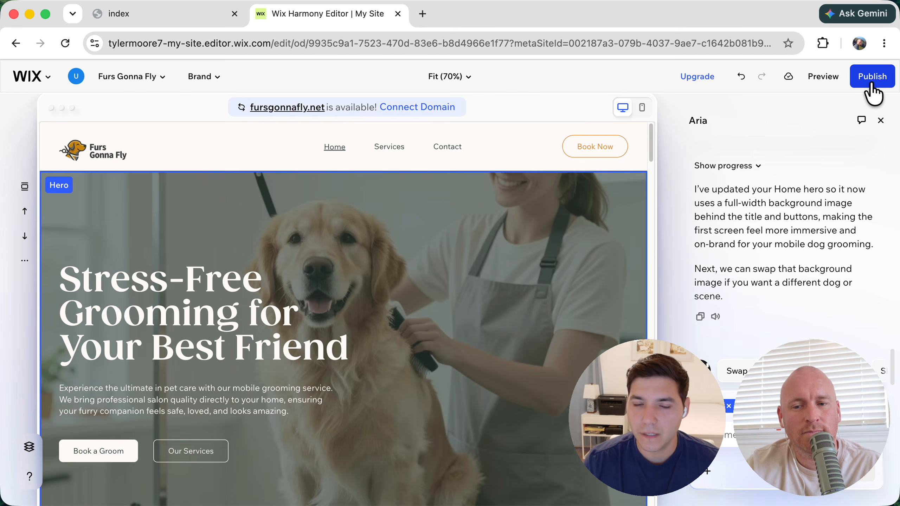
{"action": "left_click", "coordinate": [870, 81]}
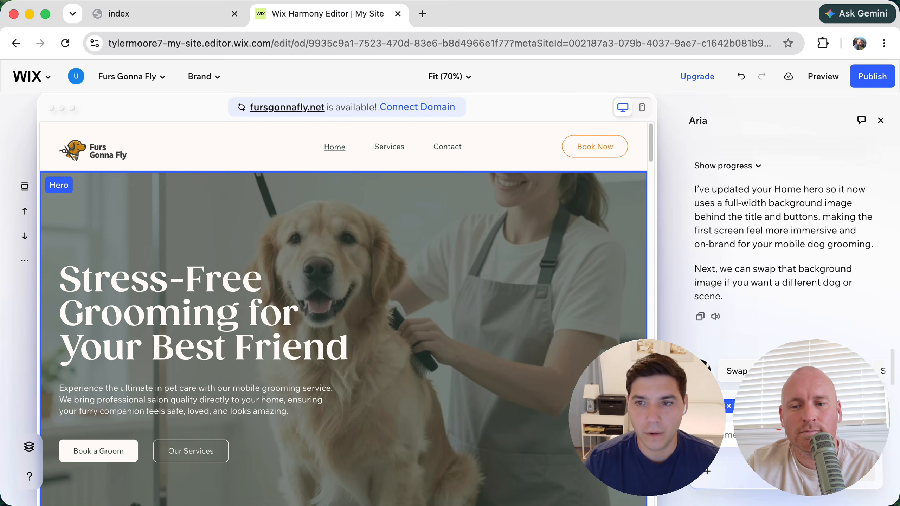
{"action": "left_click", "coordinate": [874, 76]}
{"action": "left_click", "coordinate": [875, 76]}
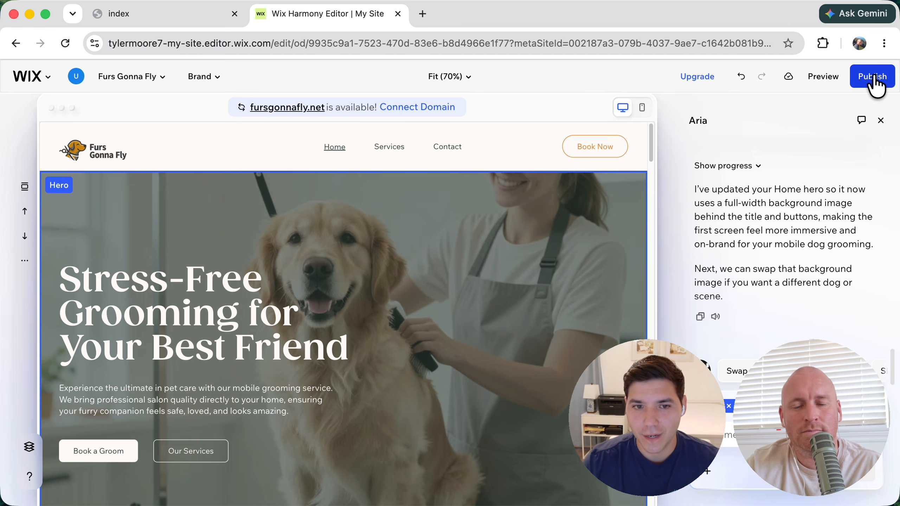
{"action": "left_click", "coordinate": [828, 80]}
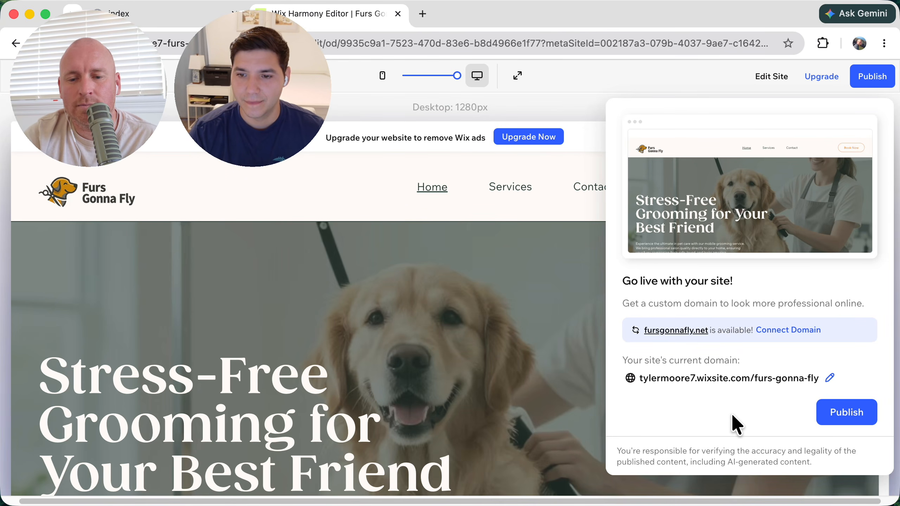
{"action": "left_click", "coordinate": [848, 415]}
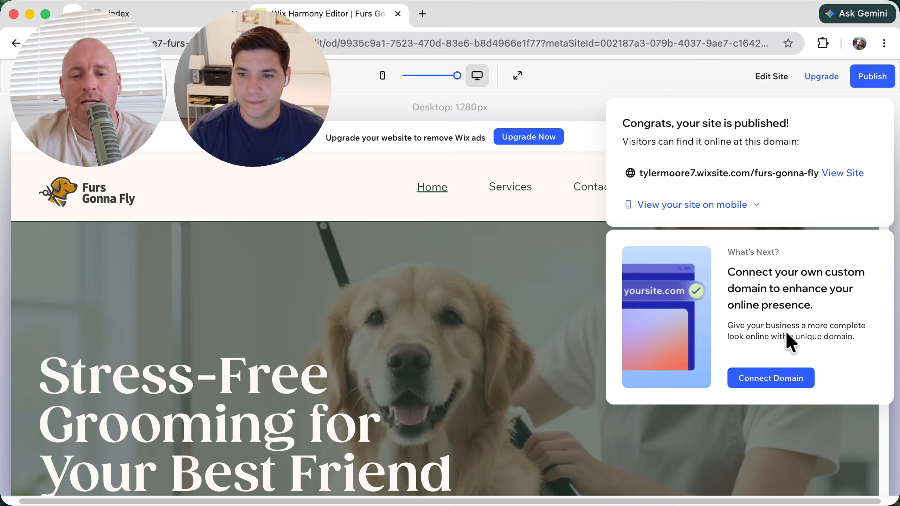
{"action": "left_click", "coordinate": [841, 173]}
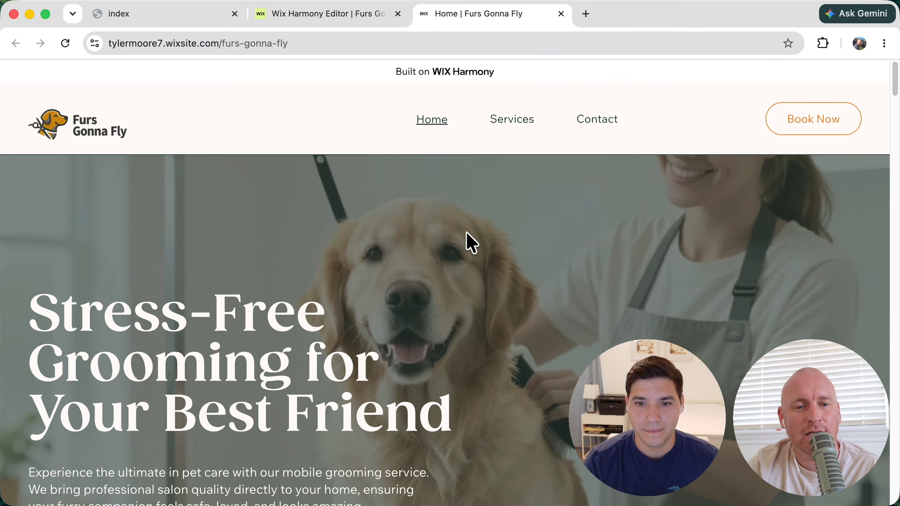
Step: Examine the published Home page from its hero down to the Meet Our Groomed Beauties section
{"action": "scroll", "coordinate": [466, 233], "scroll_direction": "down", "scroll_amount": 15}
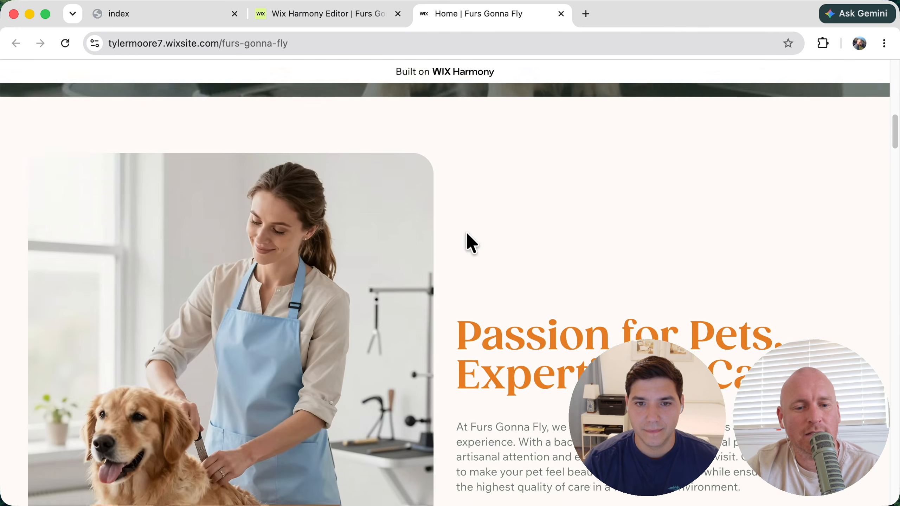
{"action": "scroll", "coordinate": [468, 238], "scroll_direction": "down", "scroll_amount": 20}
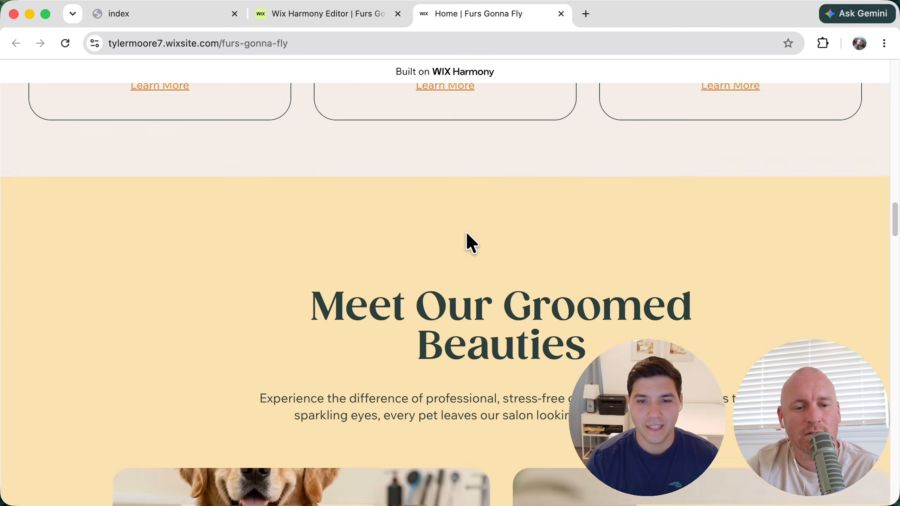
{"action": "scroll", "coordinate": [468, 244], "scroll_direction": "down", "scroll_amount": 8}
{"action": "scroll", "coordinate": [466, 243], "scroll_direction": "up", "scroll_amount": 18}
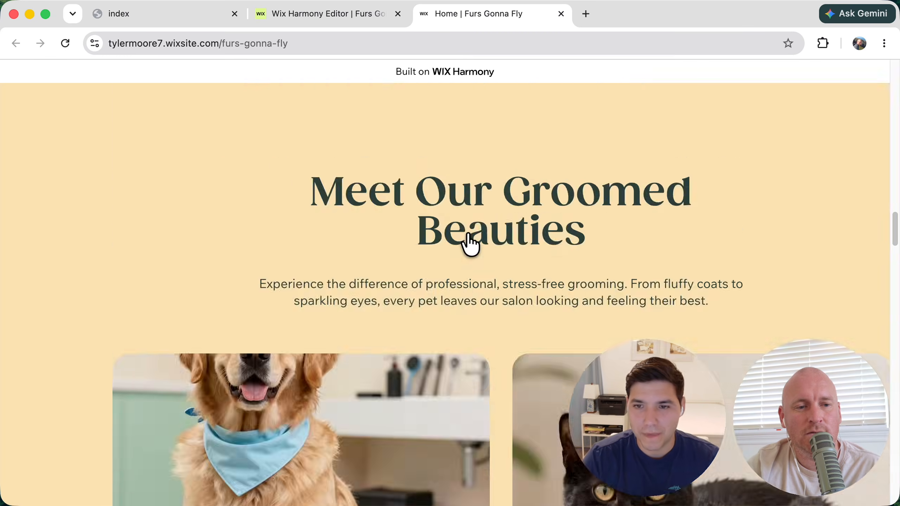
Step: Move the old fursgonnafly.com tab beside the published site's tab and examine the old home page for comparison
{"action": "left_click_drag", "start_coordinate": [196, 14], "coordinate": [374, 15]}
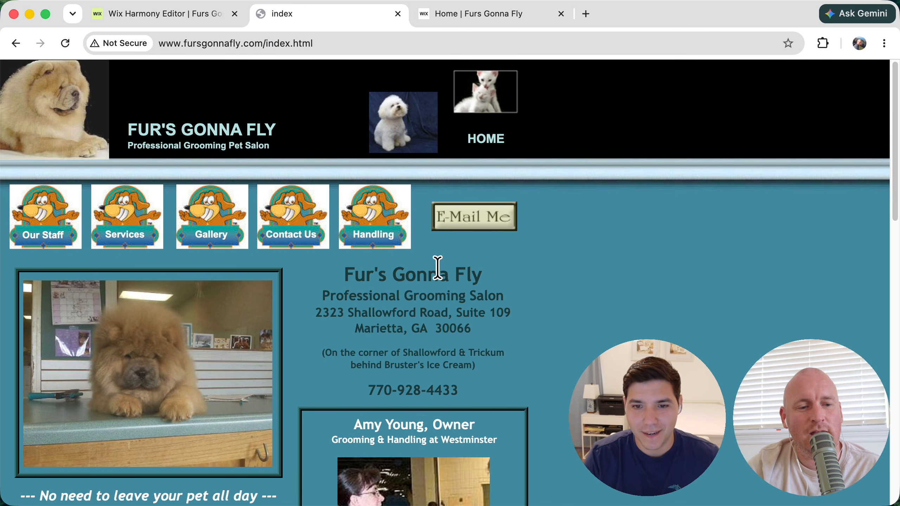
{"action": "scroll", "coordinate": [438, 266], "scroll_direction": "down", "scroll_amount": 15}
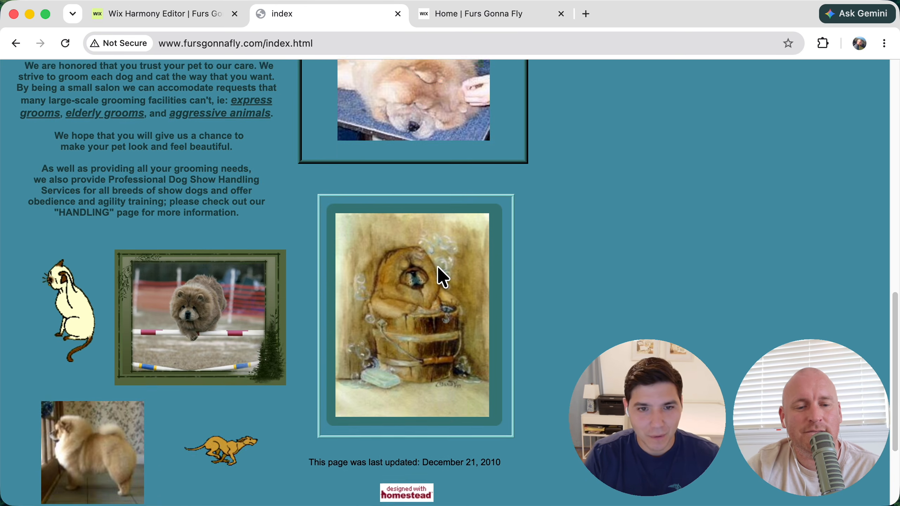
{"action": "scroll", "coordinate": [439, 268], "scroll_direction": "up", "scroll_amount": 15}
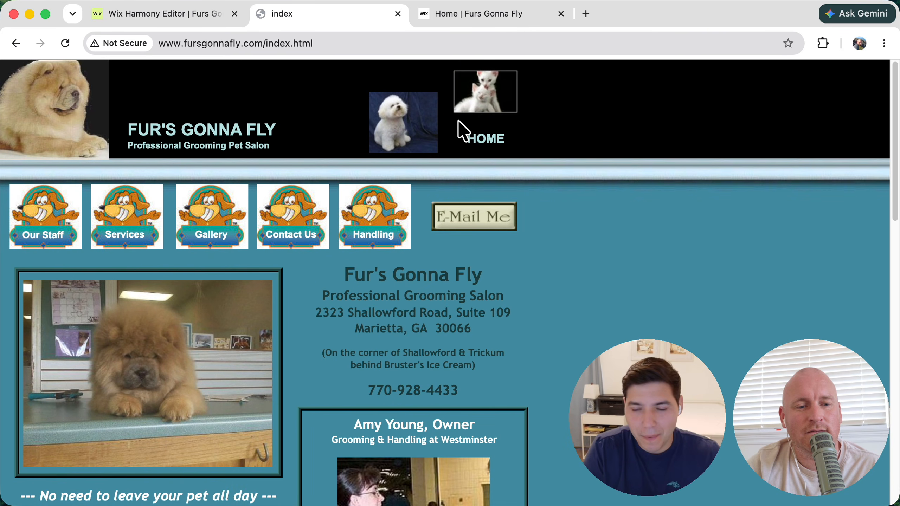
Step: Return to the published Furs Gonna Fly site and open its Services page
{"action": "left_click", "coordinate": [481, 14]}
{"action": "scroll", "coordinate": [500, 238], "scroll_direction": "up", "scroll_amount": 10}
{"action": "scroll", "coordinate": [500, 238], "scroll_direction": "up", "scroll_amount": 3}
{"action": "left_click", "coordinate": [519, 120]}
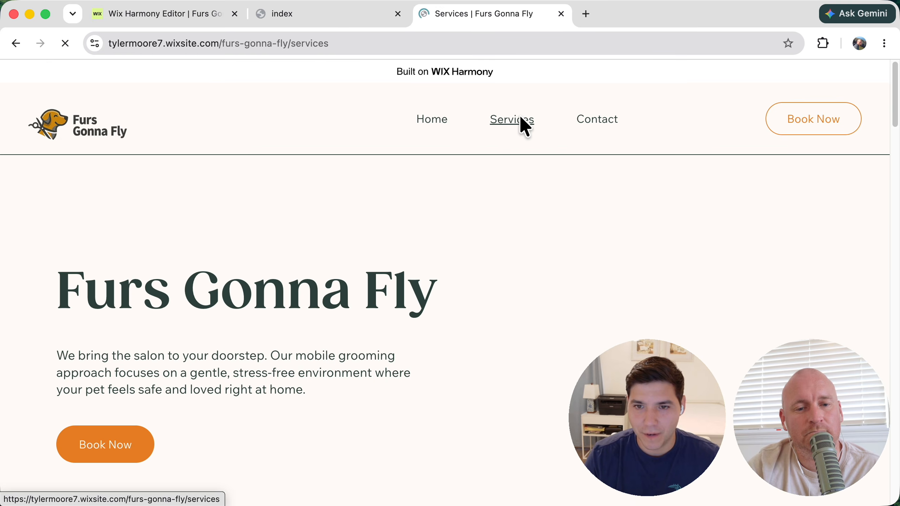
Step: Open the published Contact page and examine its appointment request form and the contact cards below it
{"action": "left_click", "coordinate": [599, 119]}
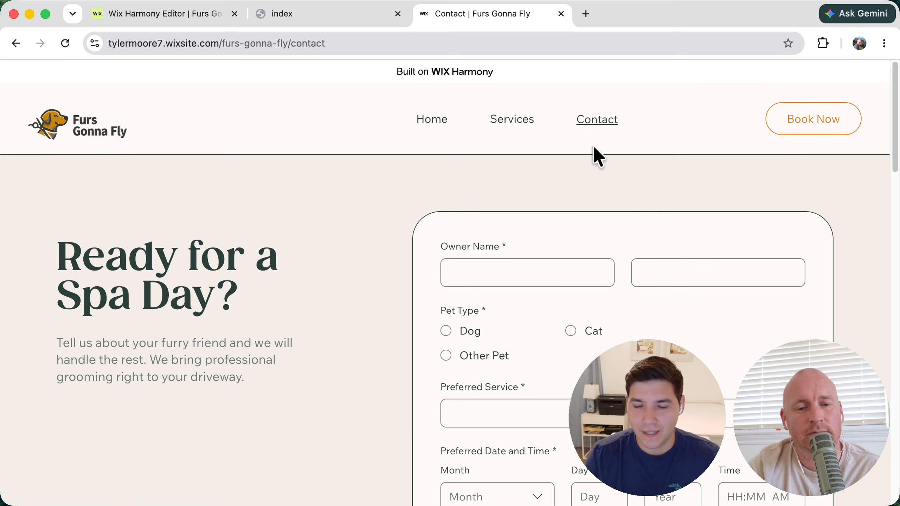
{"action": "scroll", "coordinate": [553, 217], "scroll_direction": "down", "scroll_amount": 6}
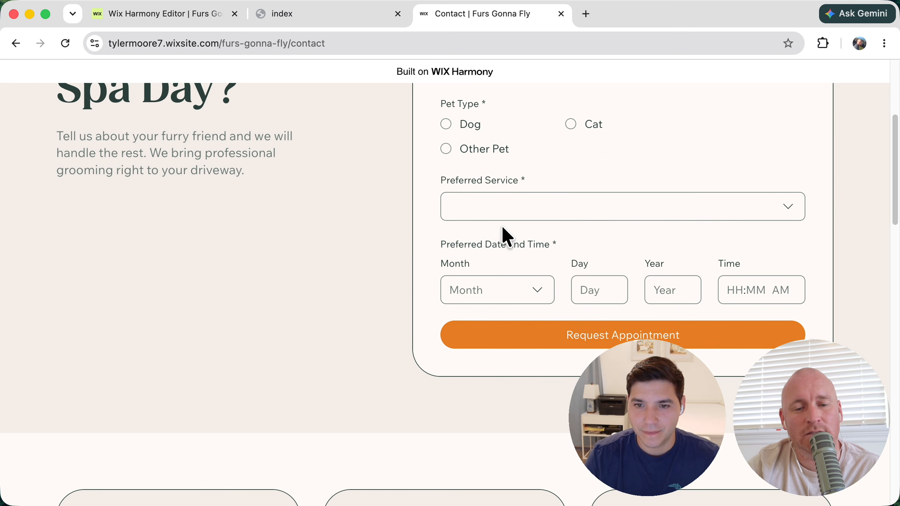
{"action": "scroll", "coordinate": [486, 227], "scroll_direction": "up", "scroll_amount": 2}
{"action": "scroll", "coordinate": [489, 225], "scroll_direction": "down", "scroll_amount": 10}
{"action": "scroll", "coordinate": [491, 225], "scroll_direction": "up", "scroll_amount": 15}
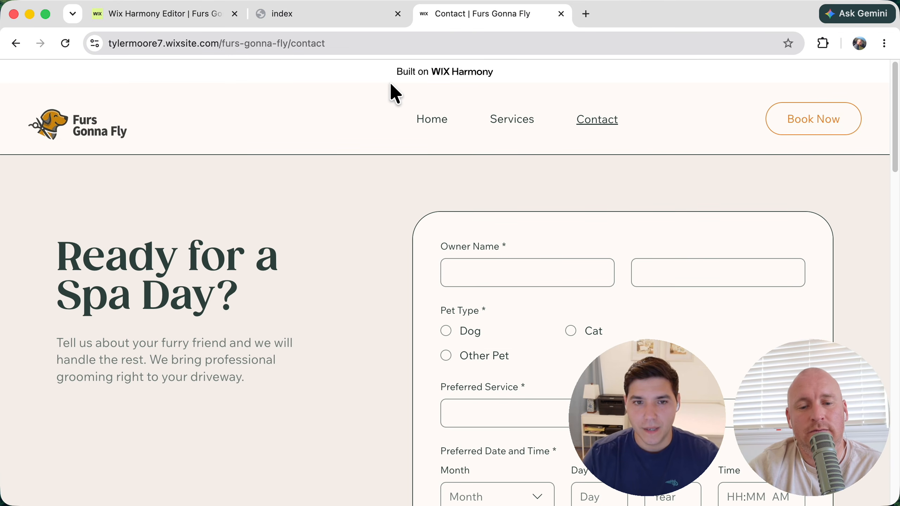
{"action": "scroll", "coordinate": [387, 275], "scroll_direction": "down", "scroll_amount": 14}
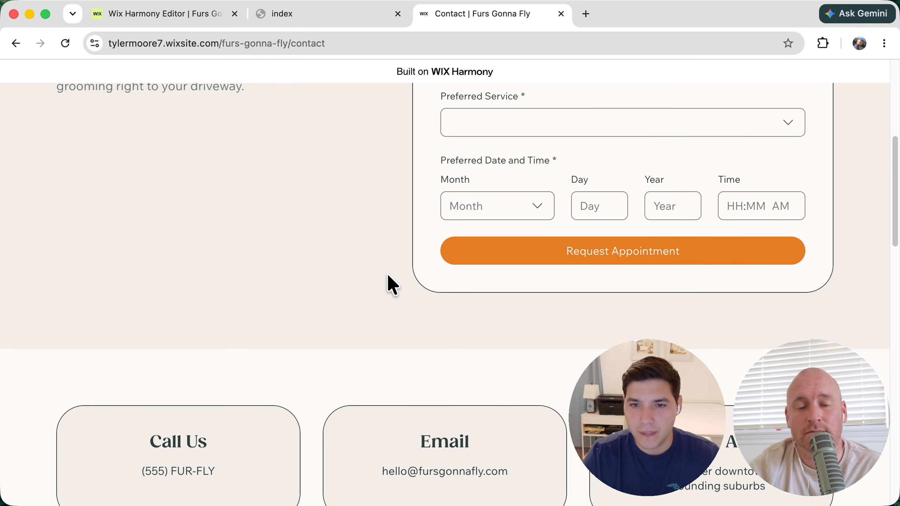
{"action": "scroll", "coordinate": [388, 282], "scroll_direction": "up", "scroll_amount": 10}
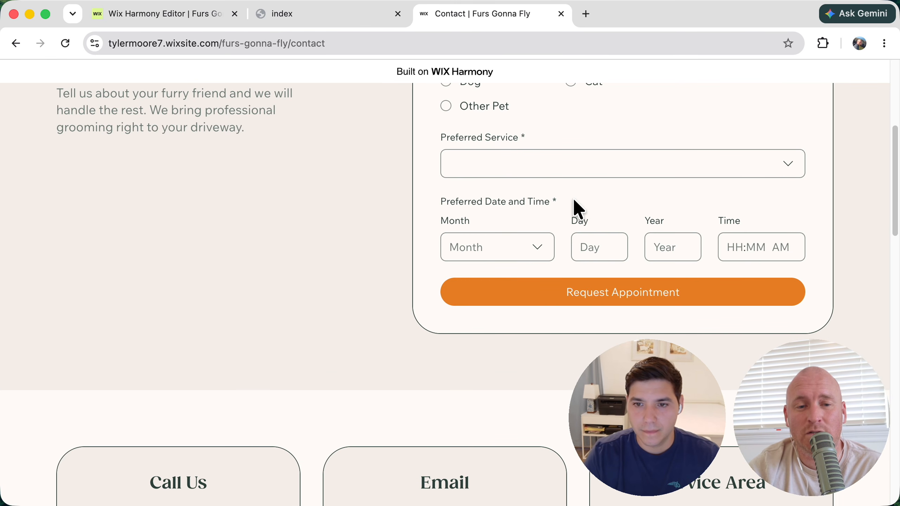
{"action": "scroll", "coordinate": [574, 201], "scroll_direction": "up", "scroll_amount": 6}
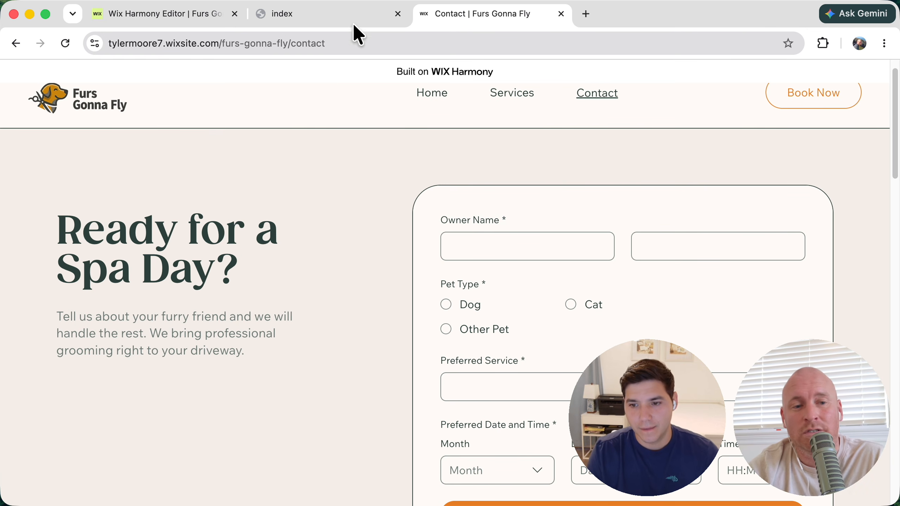
Step: Switch back to the old fursgonnafly.com home page and review it from header to footer
{"action": "left_click", "coordinate": [332, 14]}
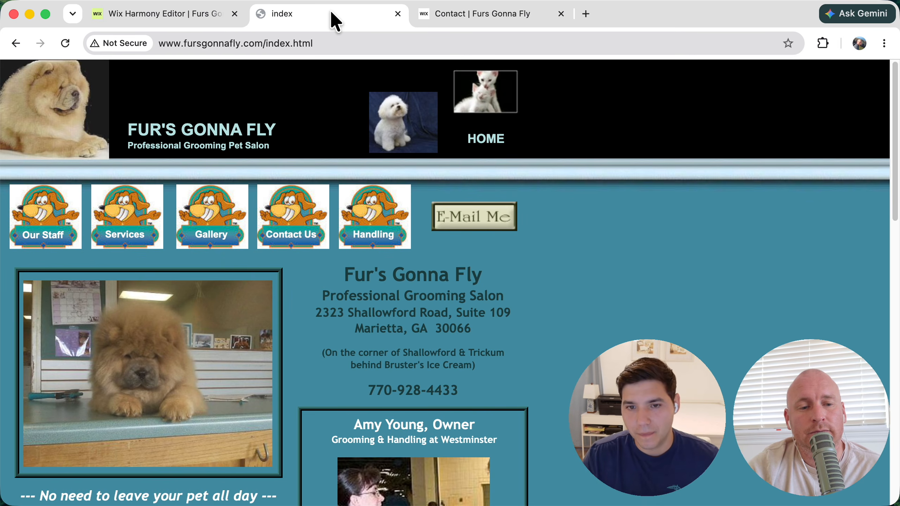
{"action": "scroll", "coordinate": [353, 268], "scroll_direction": "down", "scroll_amount": 10}
{"action": "scroll", "coordinate": [353, 267], "scroll_direction": "up", "scroll_amount": 10}
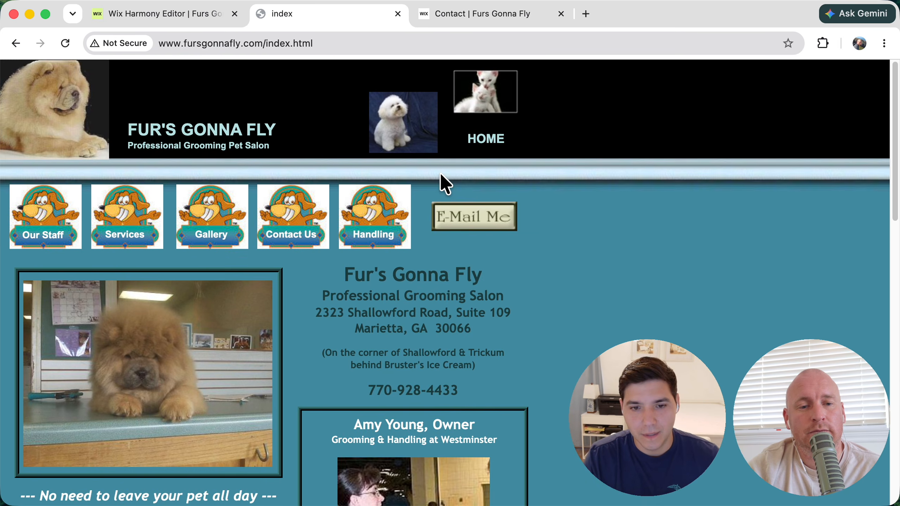
{"action": "scroll", "coordinate": [440, 173], "scroll_direction": "down", "scroll_amount": 15}
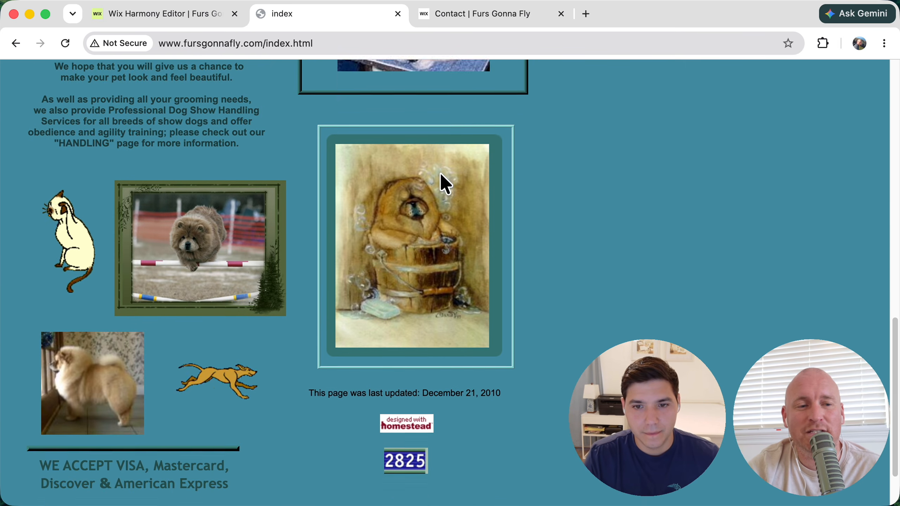
{"action": "scroll", "coordinate": [441, 174], "scroll_direction": "up", "scroll_amount": 15}
Step: Open the published site's Home page and compare it with the site preview in the Wix Harmony editor
{"action": "left_click", "coordinate": [478, 14]}
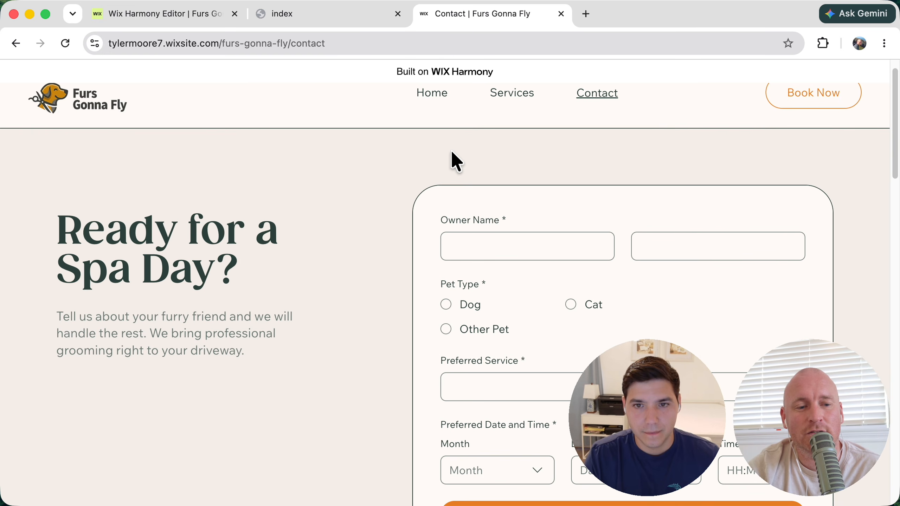
{"action": "scroll", "coordinate": [450, 156], "scroll_direction": "up", "scroll_amount": 1}
{"action": "left_click", "coordinate": [433, 123]}
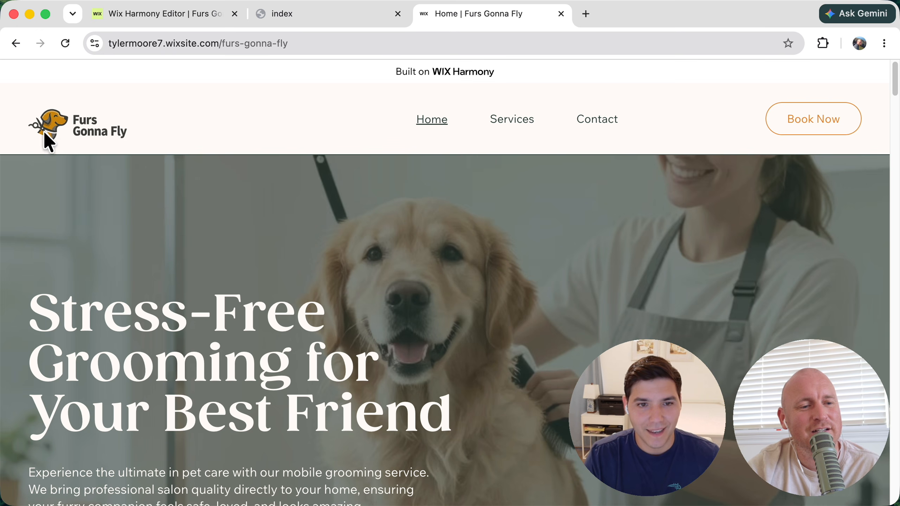
{"action": "left_click", "coordinate": [156, 16]}
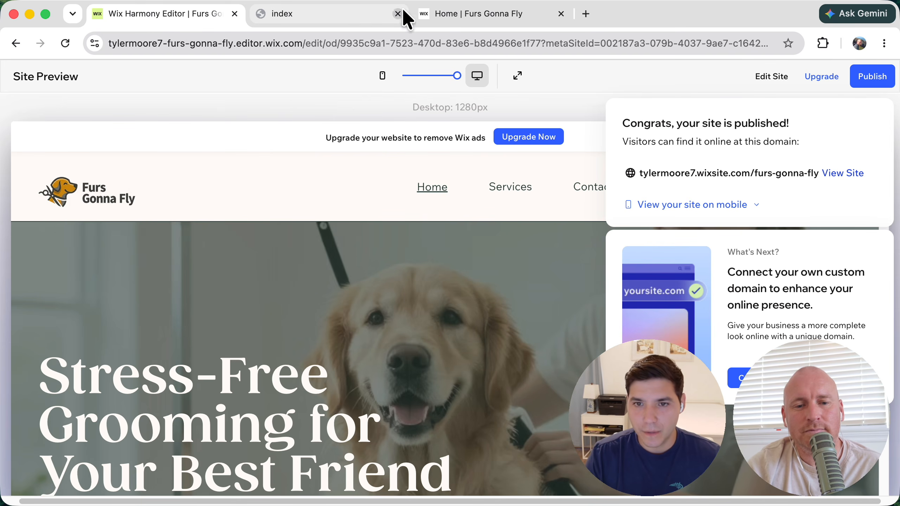
{"action": "left_click", "coordinate": [457, 14]}
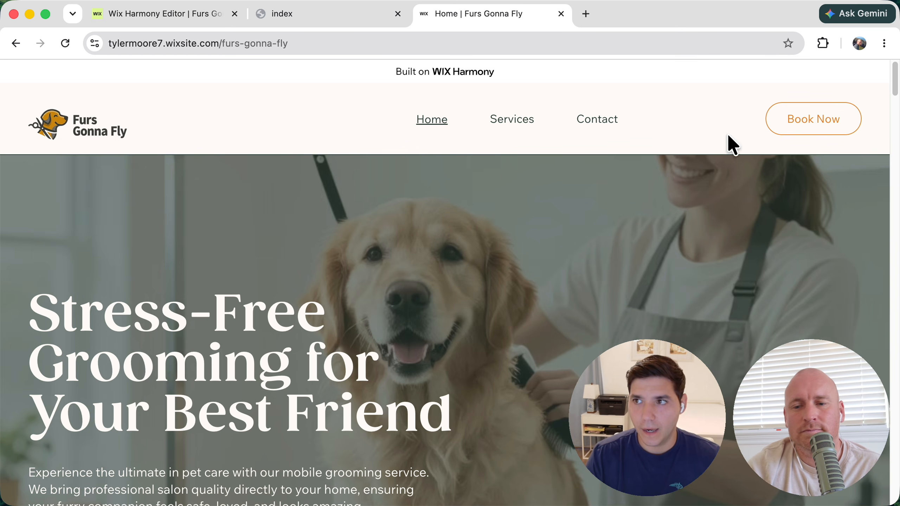